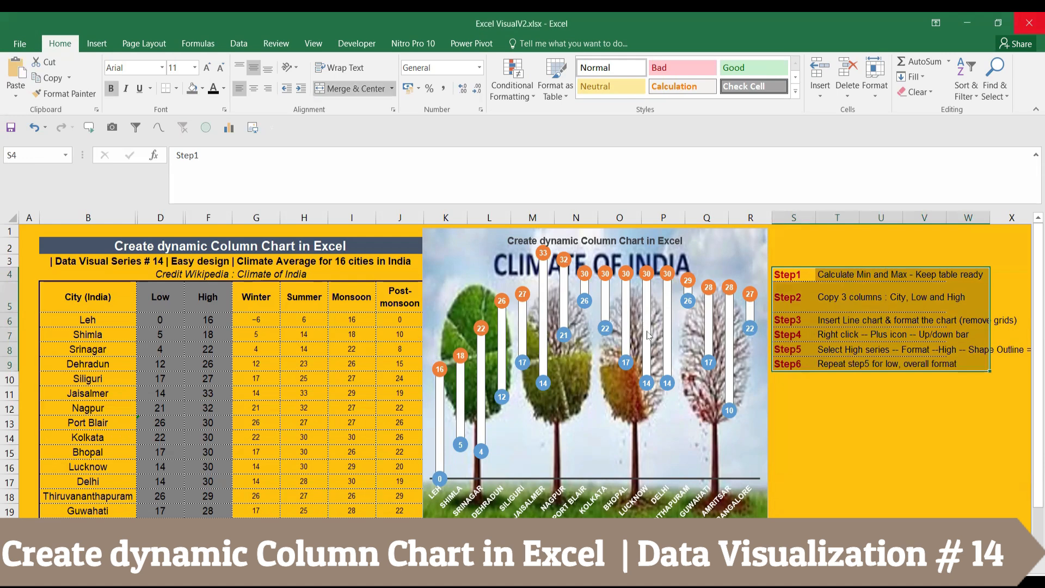
Review the v14 table's city names, Low/High values and seasonal temperature columns
left_click_drag(104, 301, 206, 452)
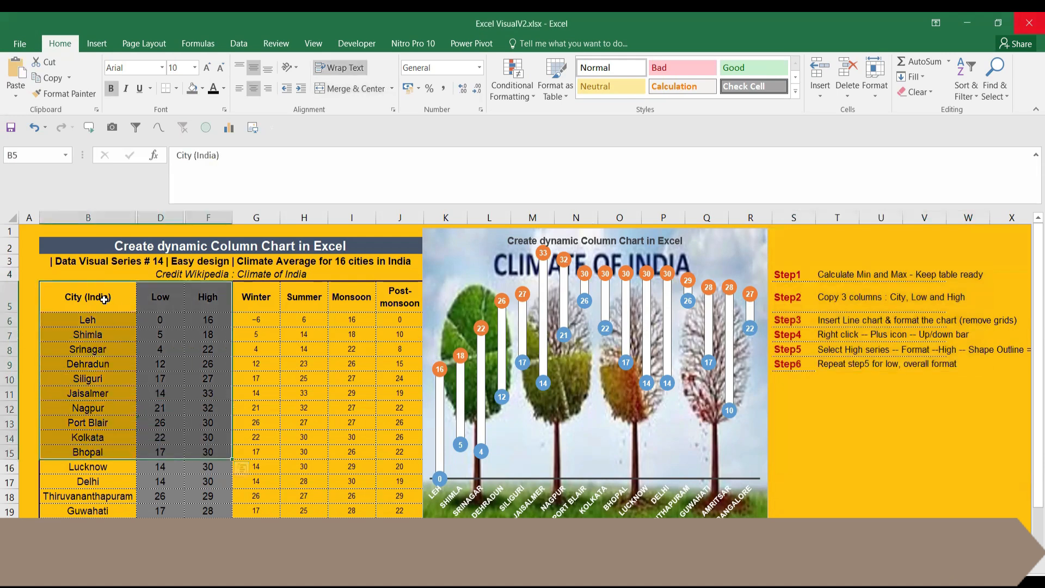
left_click(104, 299)
left_click_drag(264, 297, 386, 297)
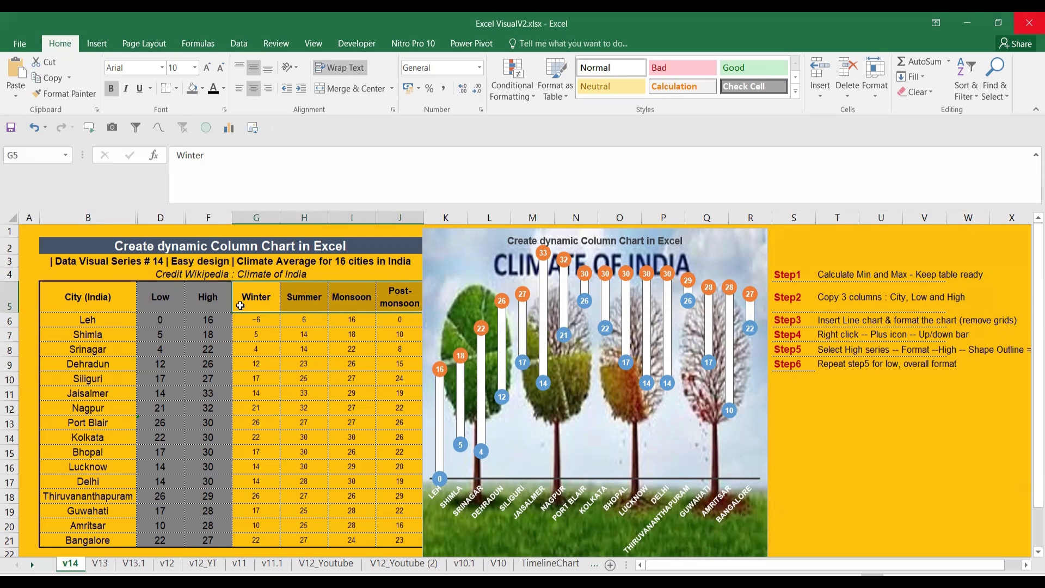
left_click(164, 301)
left_click(216, 306)
left_click_drag(159, 302, 208, 394)
left_click_drag(256, 319, 372, 320)
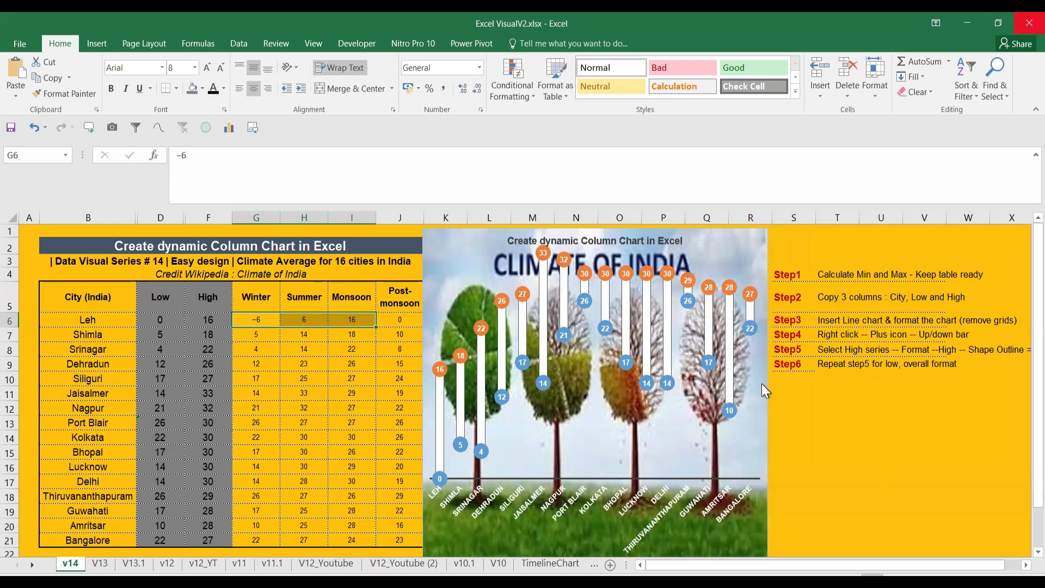
Ctrl-drag the v14 tab to create v14 (2) and select its chart
left_click(898, 412)
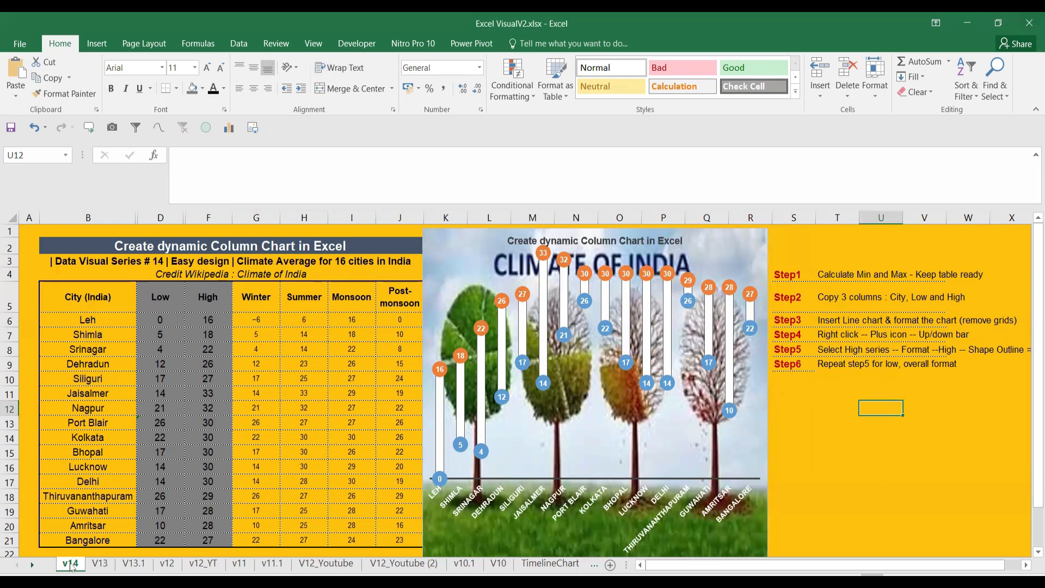
left_click_drag(71, 566, 98, 569)
left_click(723, 523)
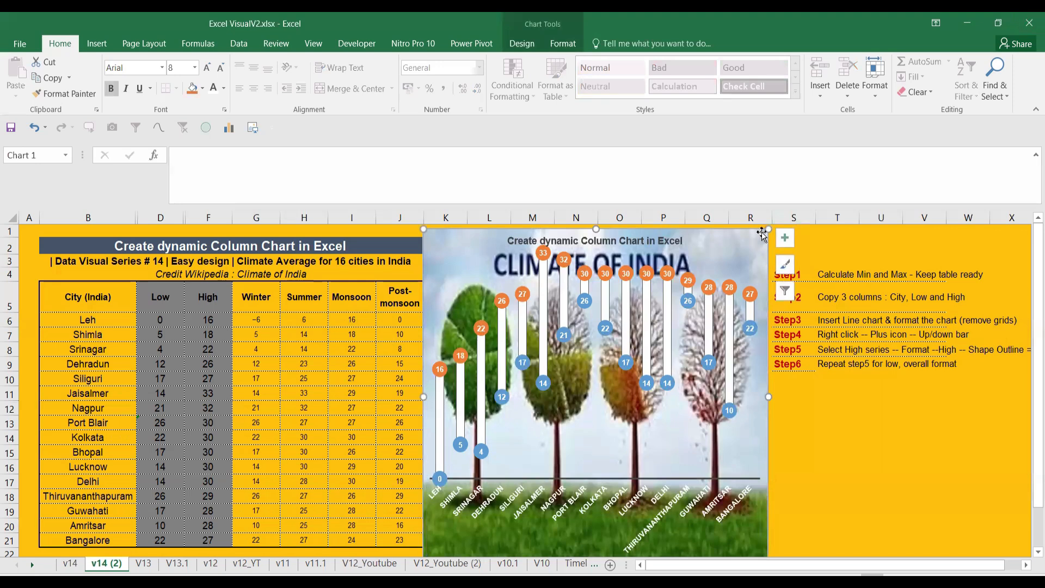
Delete the copied chart and hide the step-note columns S through W
key("Delete")
left_click_drag(801, 275, 958, 377)
key("Delete")
left_click_drag(803, 218, 955, 216)
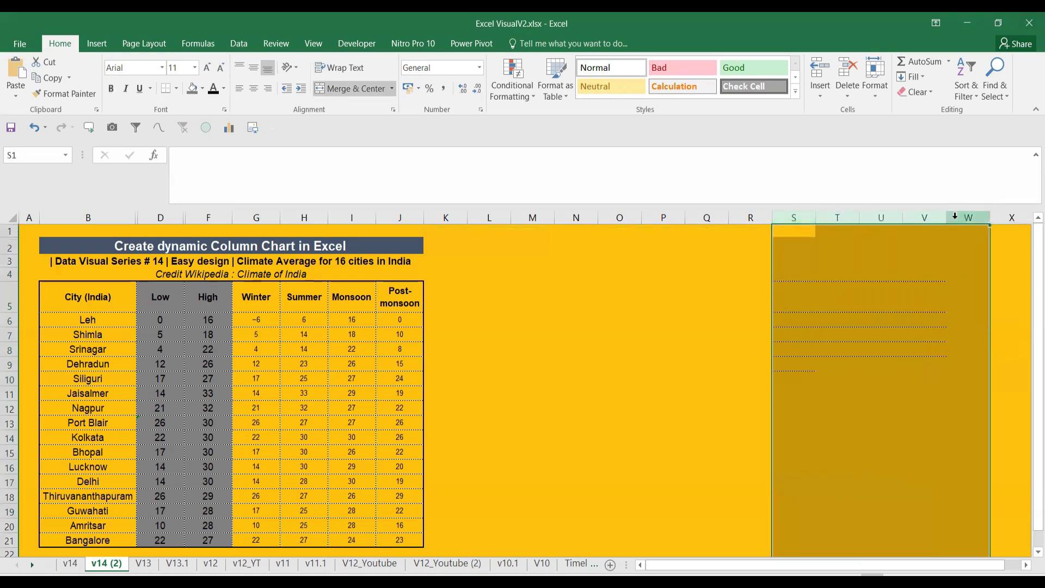
key("ctrl+z")
left_click_drag(806, 217, 967, 218)
right_click(966, 218)
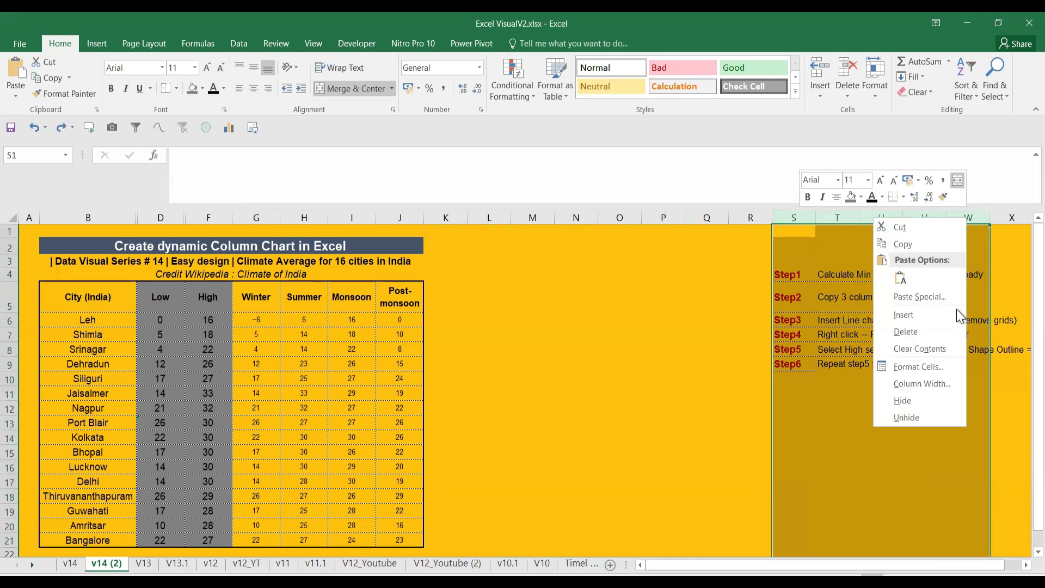
left_click(903, 400)
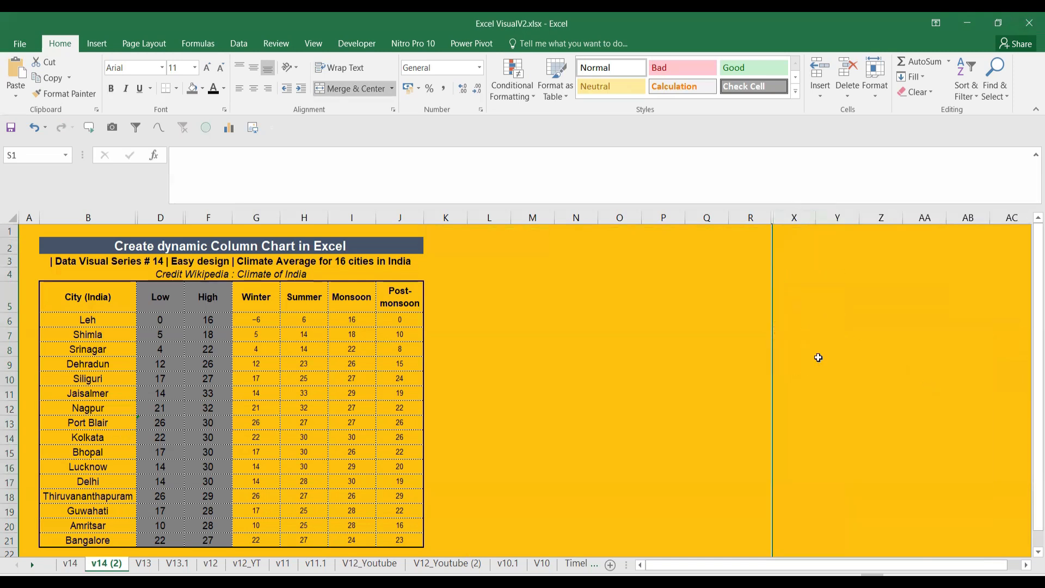
Clear the existing Low and High values in D6:F21
left_click(567, 349)
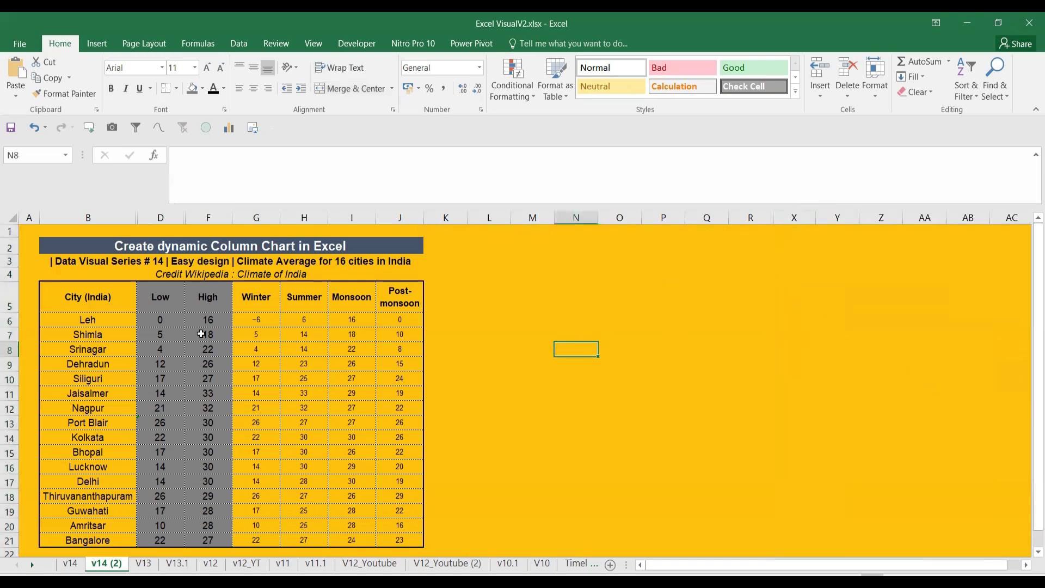
left_click(152, 303)
left_click_drag(256, 319, 421, 333)
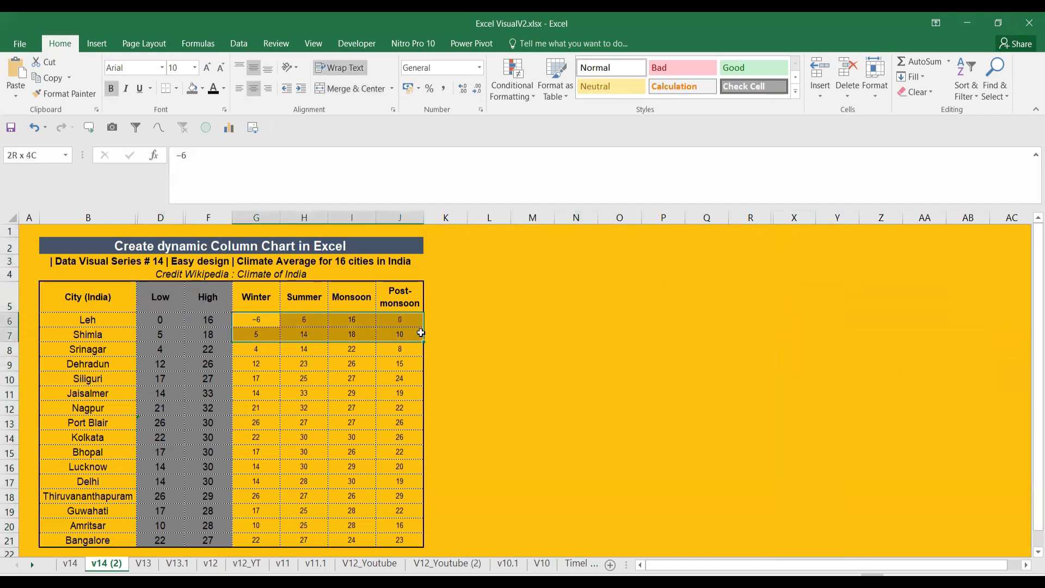
left_click(160, 321)
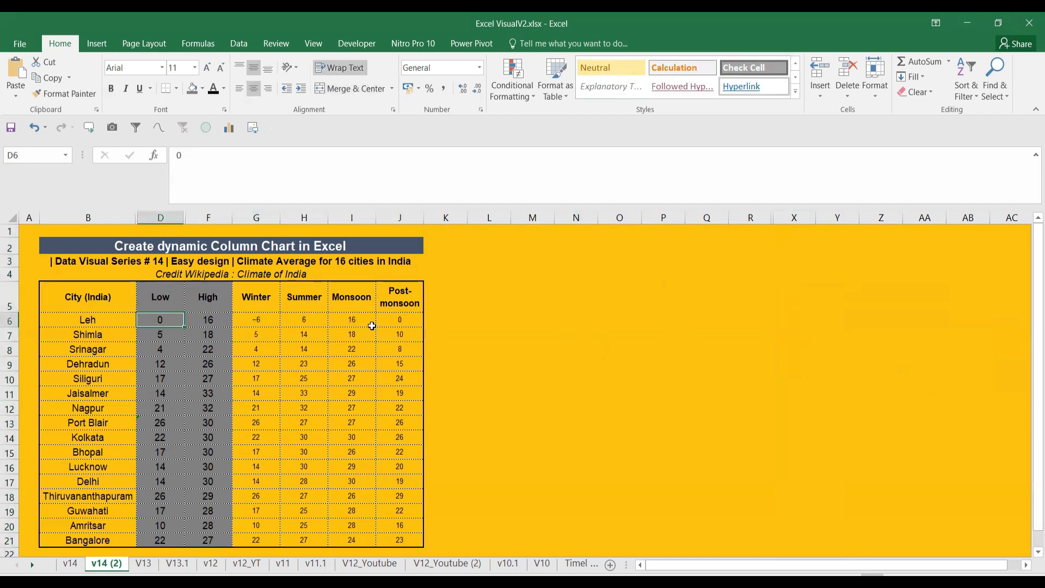
left_click_drag(168, 325, 218, 538)
key("Delete")
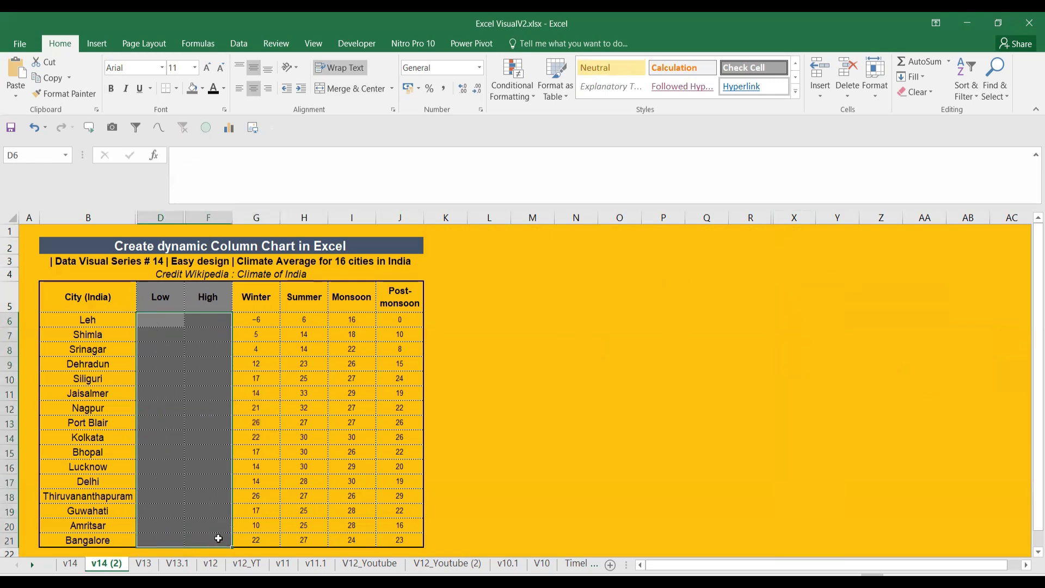
Enter =MIN(G6:J6) in D6 and fill it down to D21
left_click(155, 322)
type("=LOW")
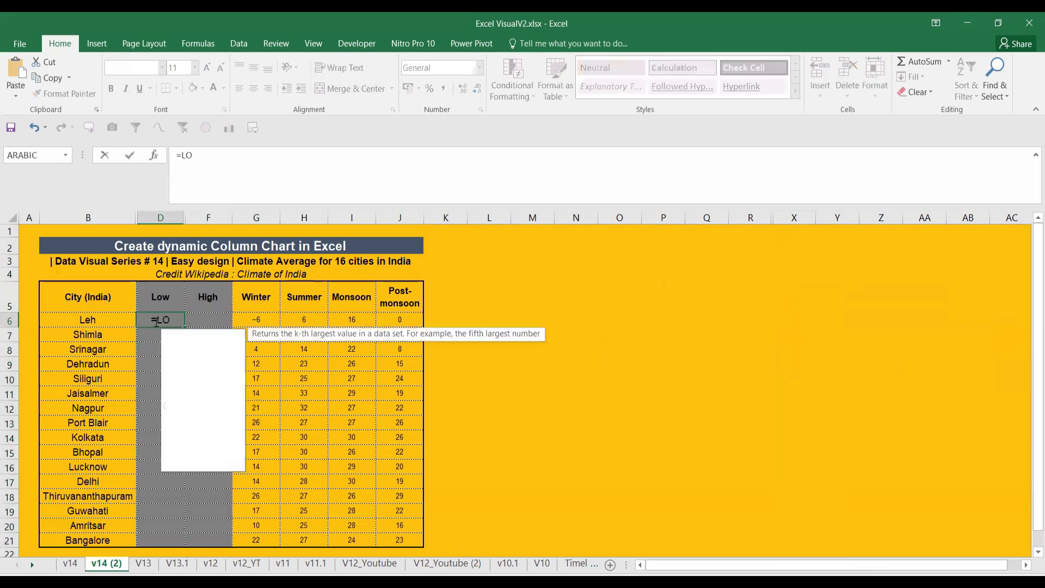
key("BackSpace")
key("BackSpace")
key("BackSpace")
type("M")
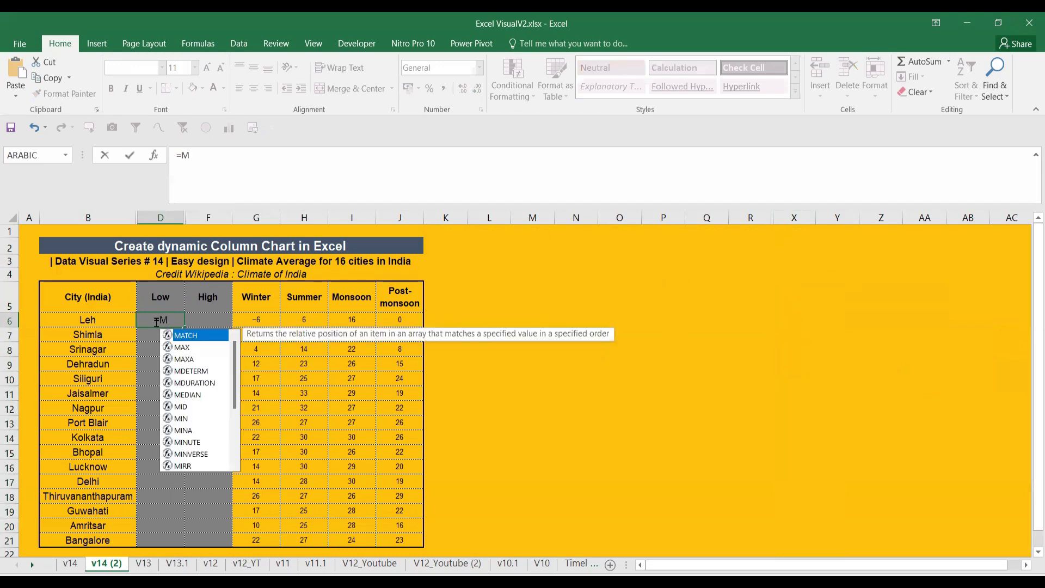
type("IN(")
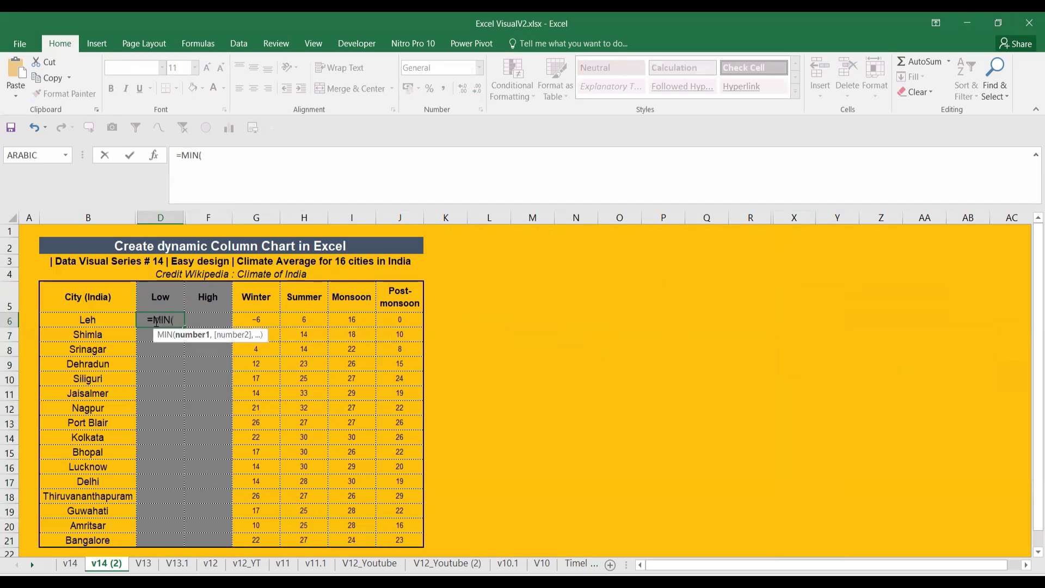
left_click_drag(254, 317, 389, 317)
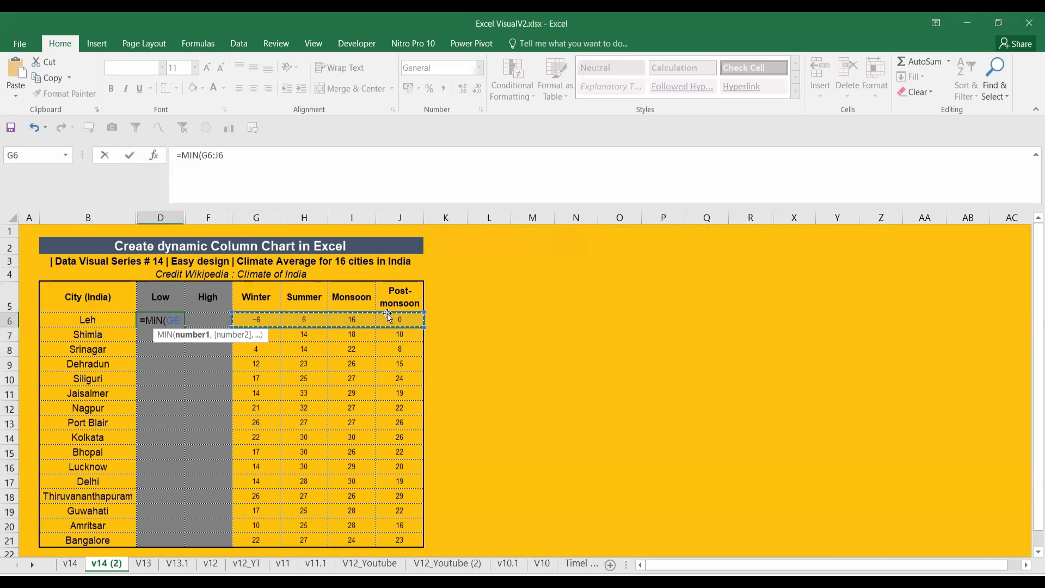
key("Return")
left_click(176, 321)
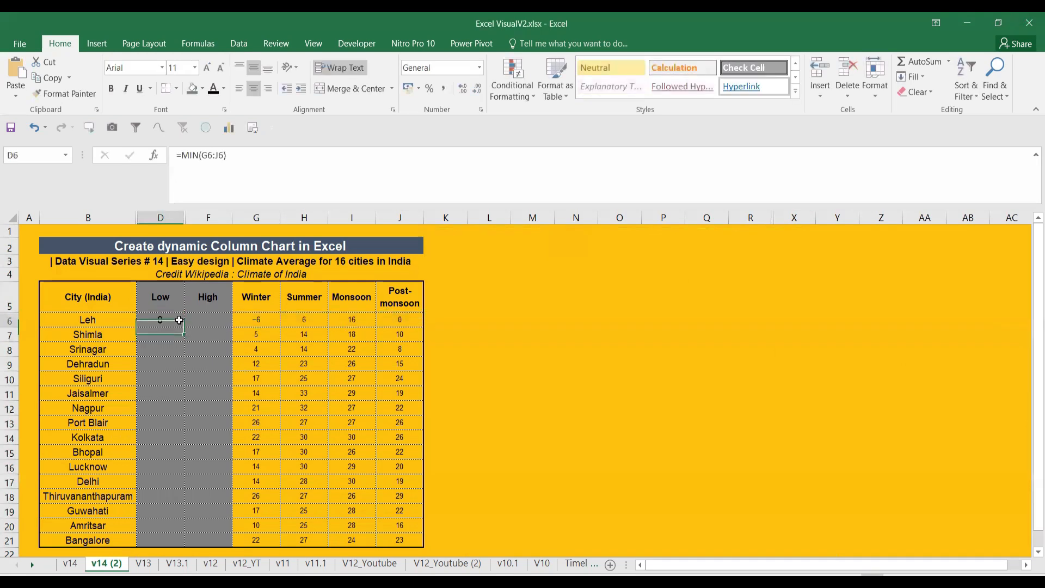
left_click_drag(183, 371, 185, 541)
Enter =MAX(G6:J6) in F6 and fill it down to F21
left_click(215, 321)
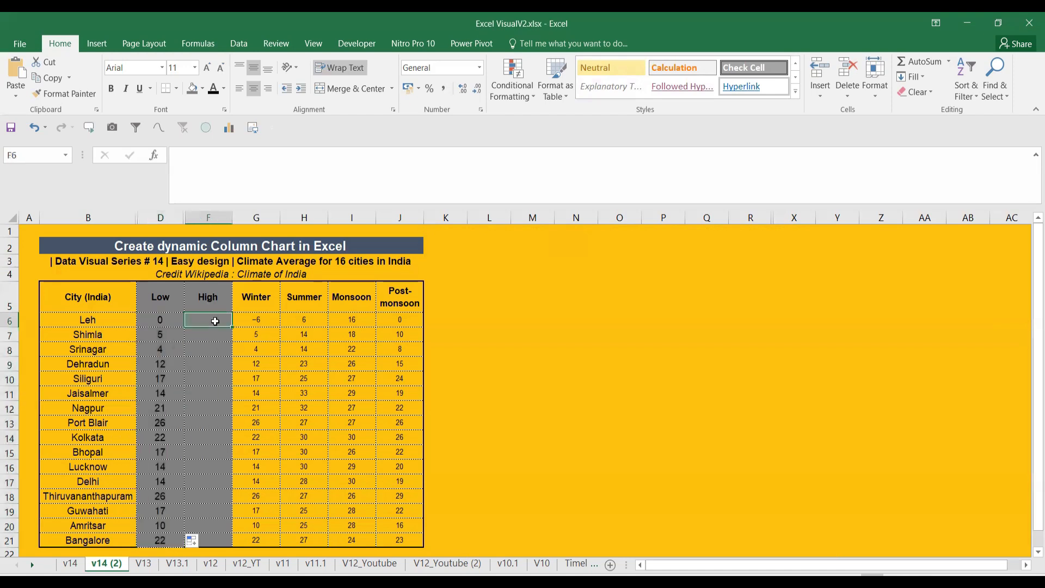
type("=MAX(")
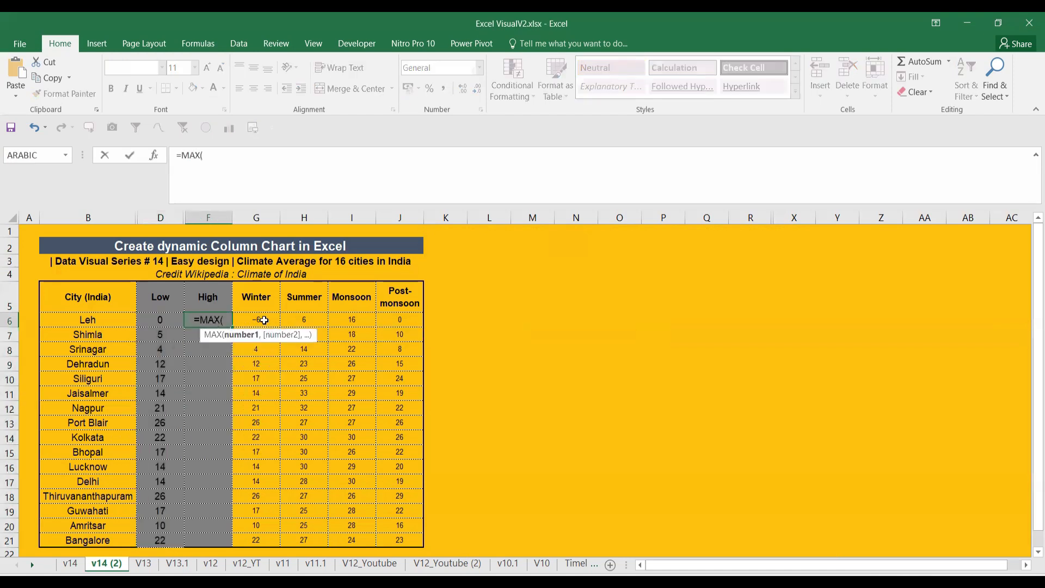
left_click_drag(261, 320, 414, 320)
key("Return")
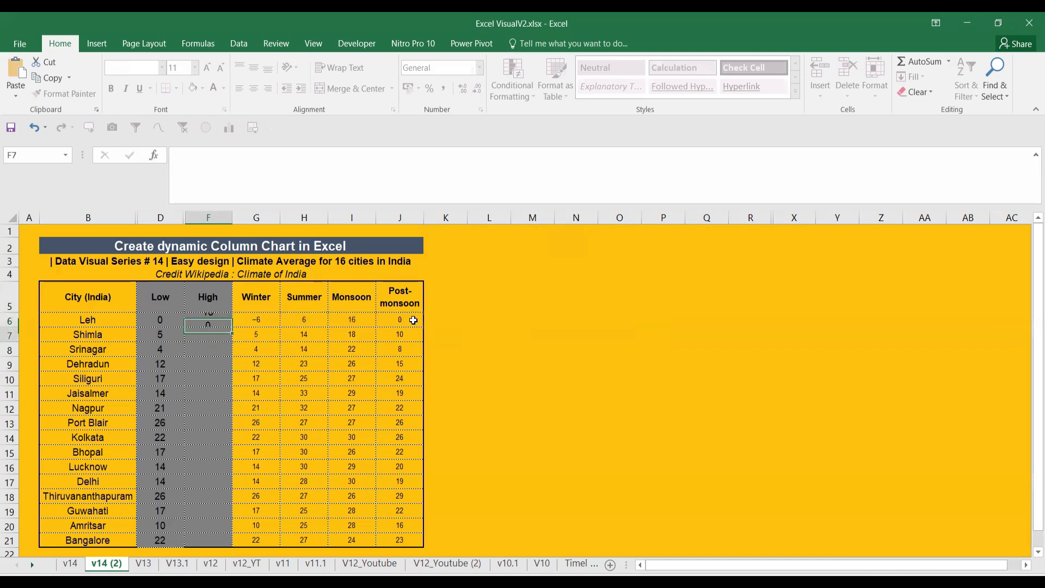
left_click(213, 322)
left_click_drag(226, 409, 226, 541)
left_click(550, 390)
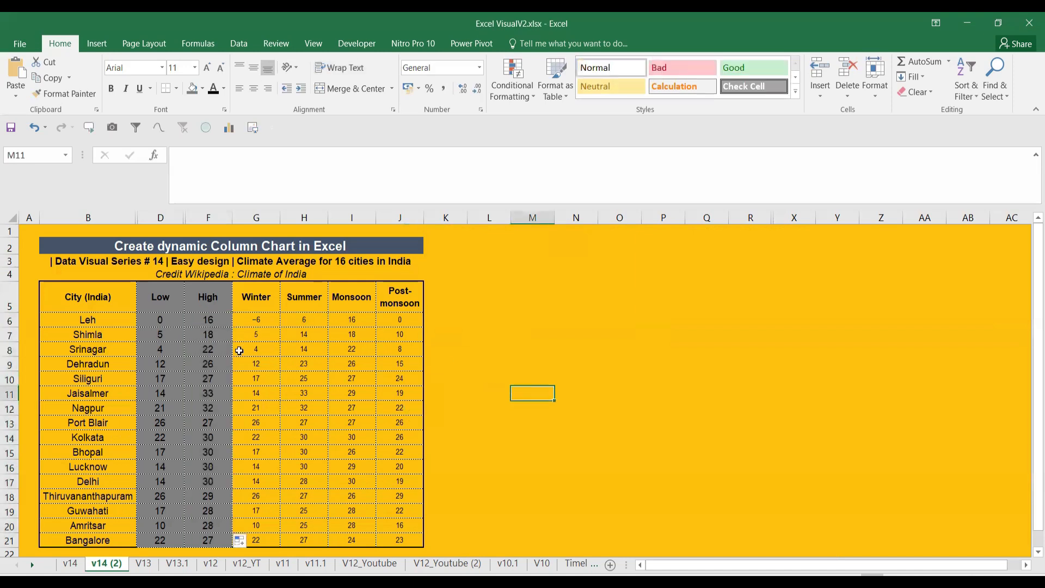
left_click_drag(108, 302, 205, 535)
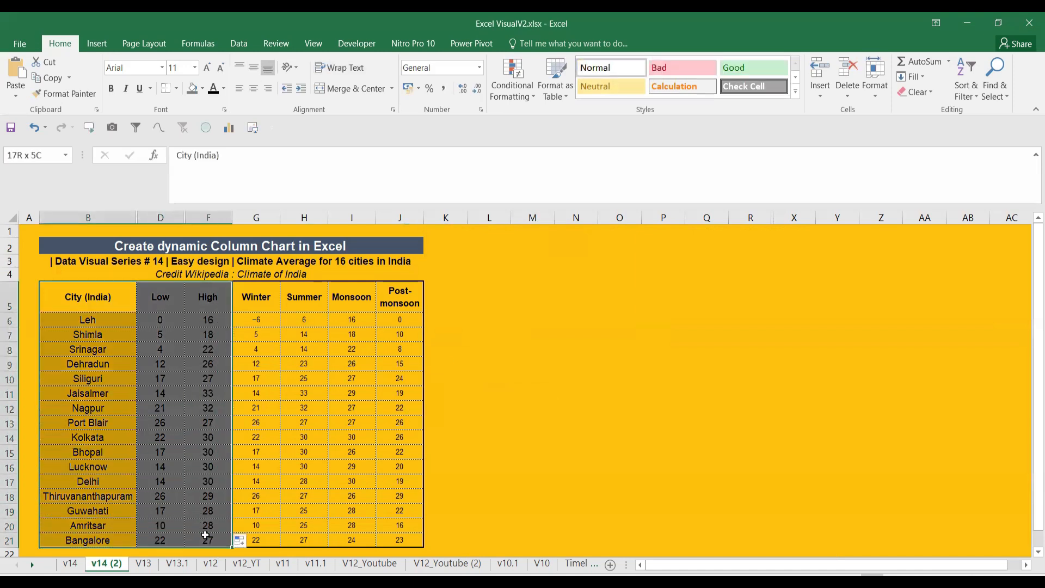
Insert a Line chart of B5:F21 from Recommended Charts > All Charts
left_click(97, 44)
left_click(456, 76)
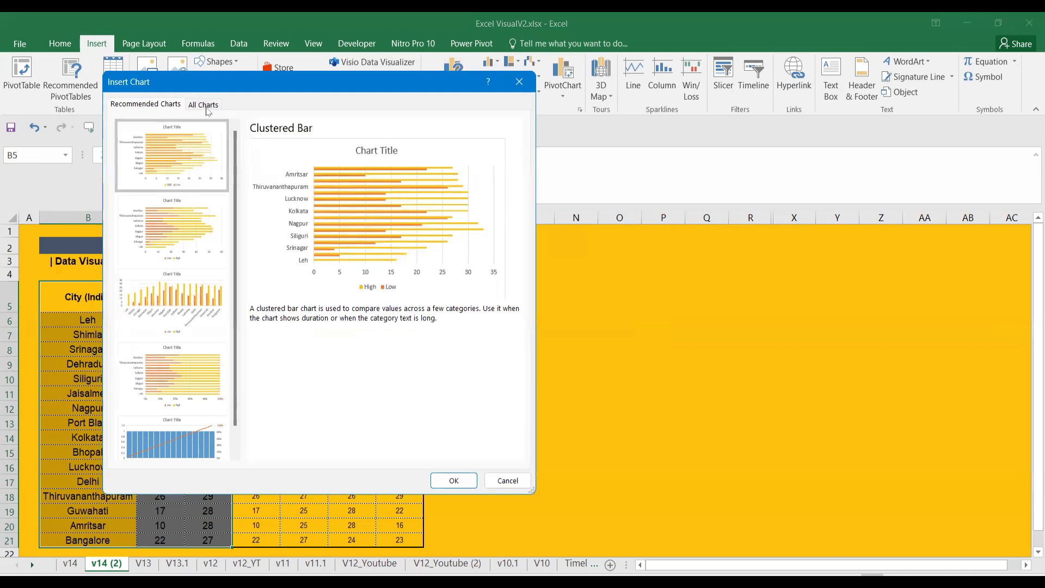
left_click(206, 107)
left_click(143, 175)
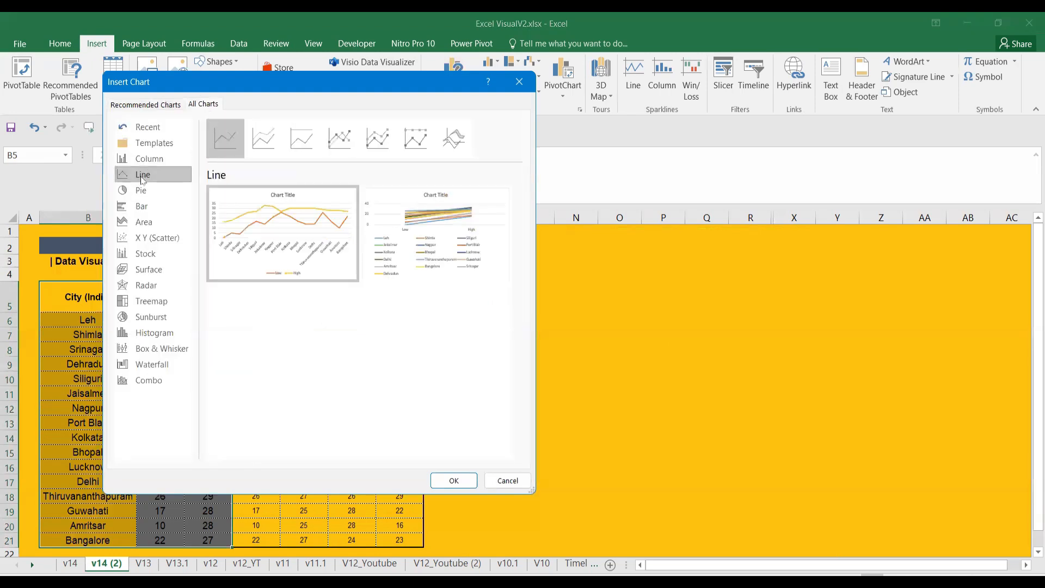
left_click(454, 479)
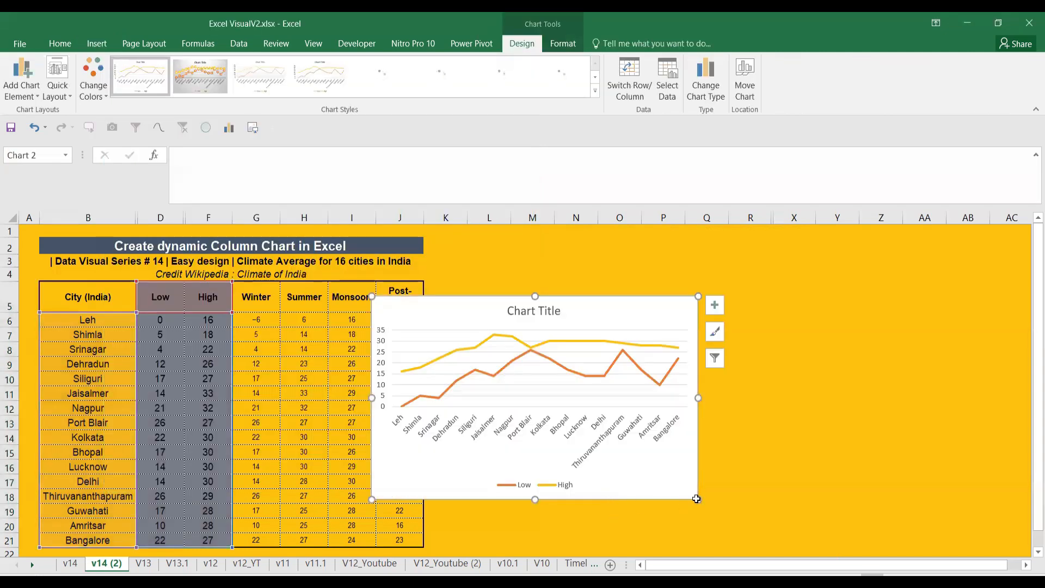
Enlarge and widen the line chart, then delete its legend
left_click_drag(698, 500, 800, 498)
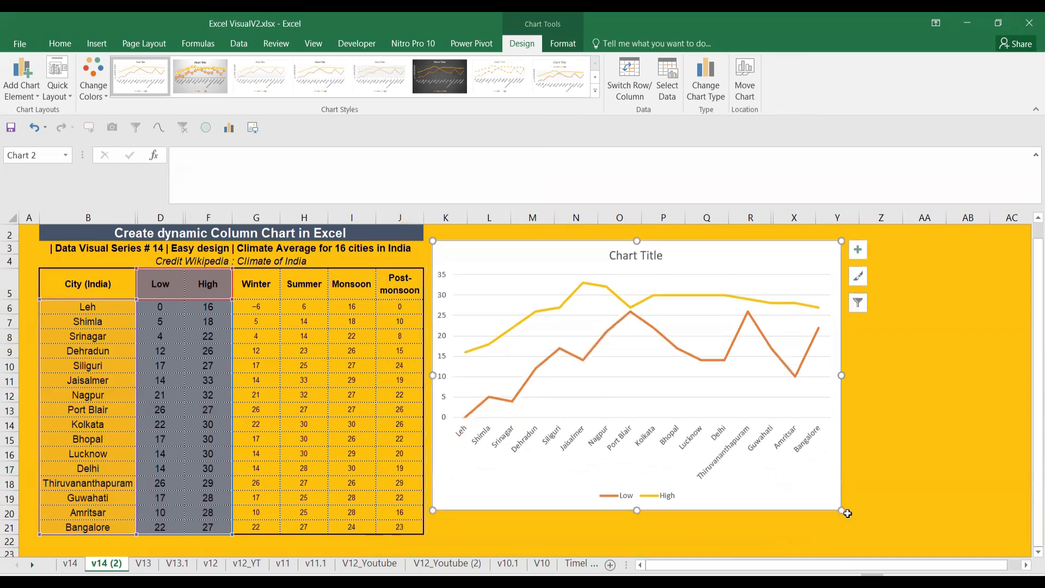
left_click_drag(857, 514, 959, 543)
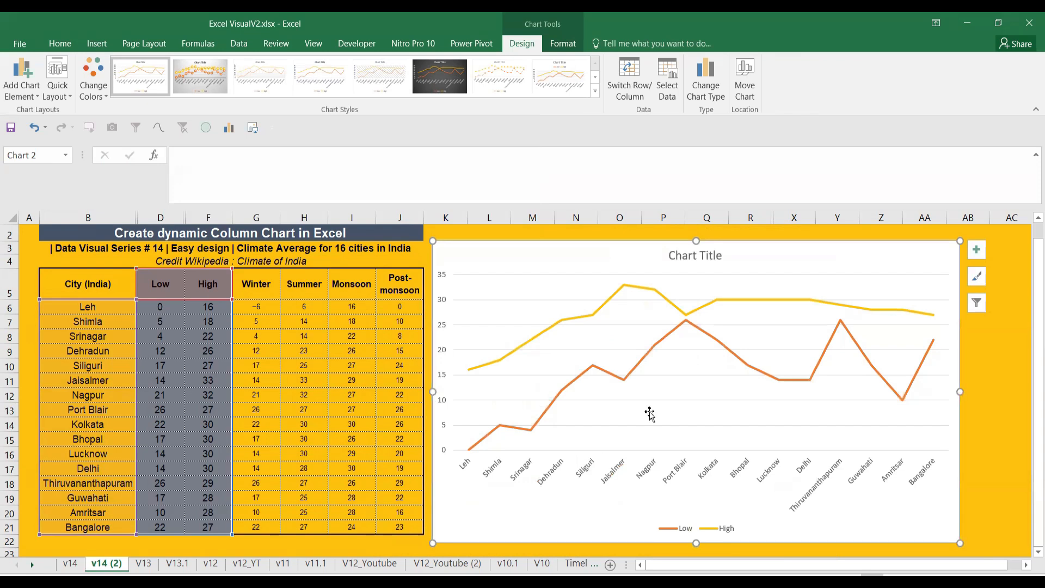
left_click(681, 533)
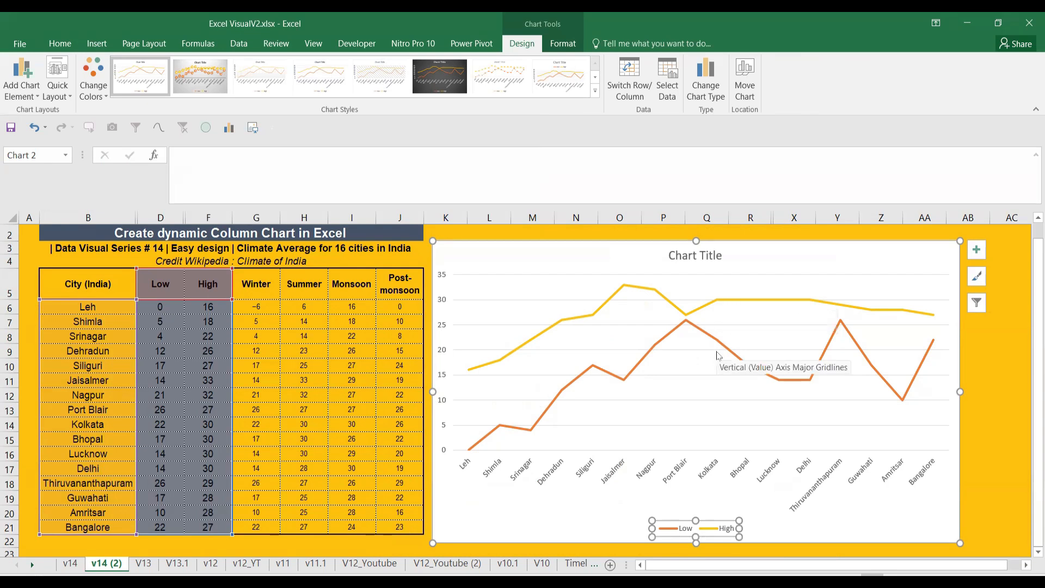
key("Delete")
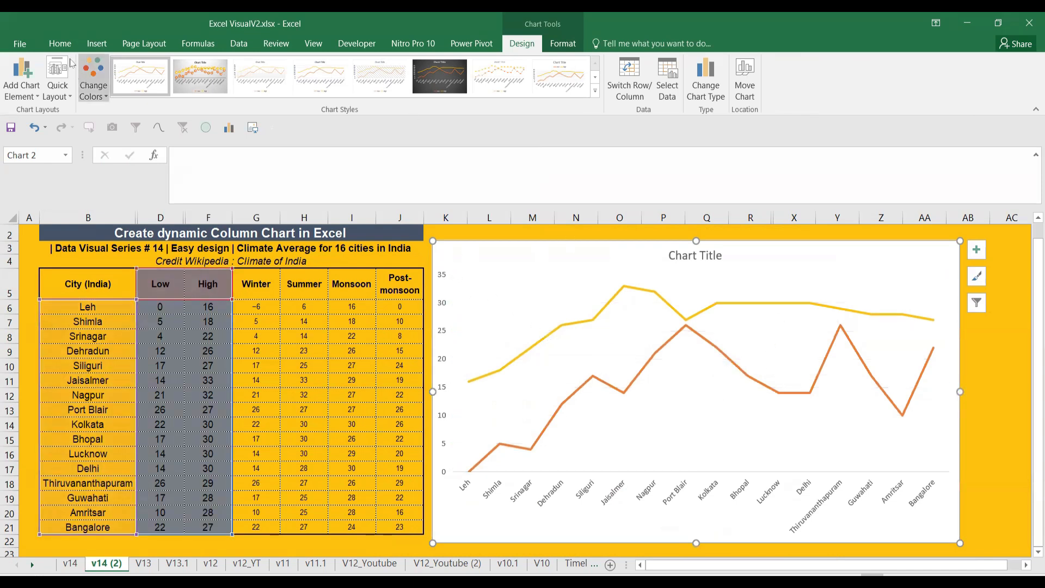
left_click(59, 43)
Make the chart text bold Arial and show data labels on both lines
left_click(162, 67)
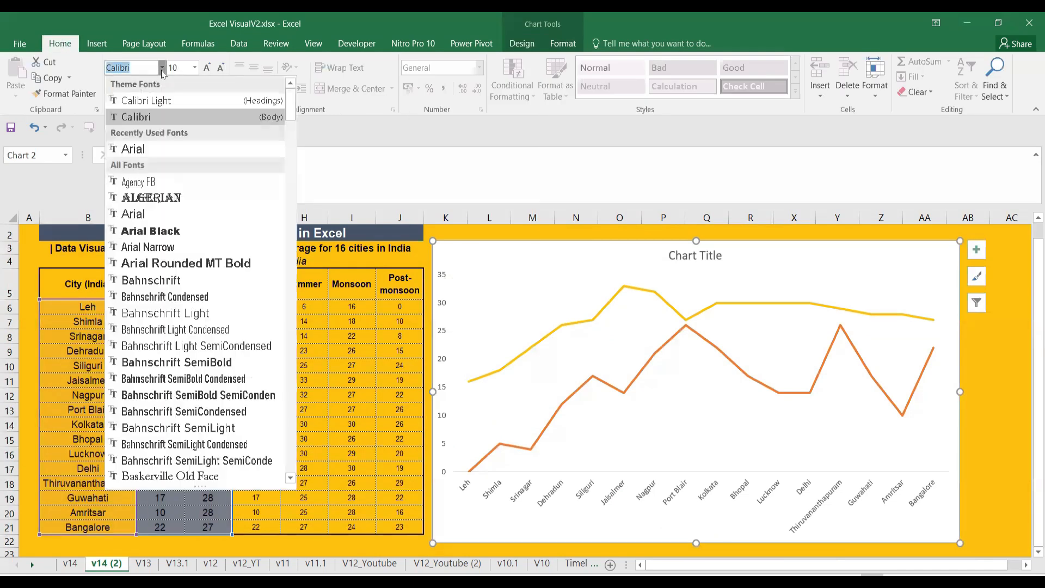
left_click(157, 149)
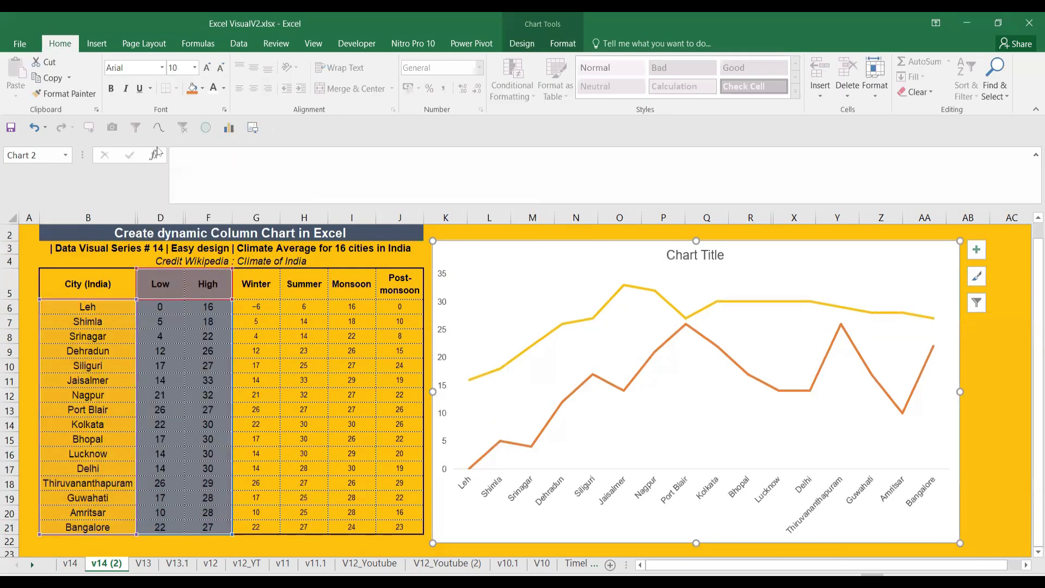
key("ctrl+b")
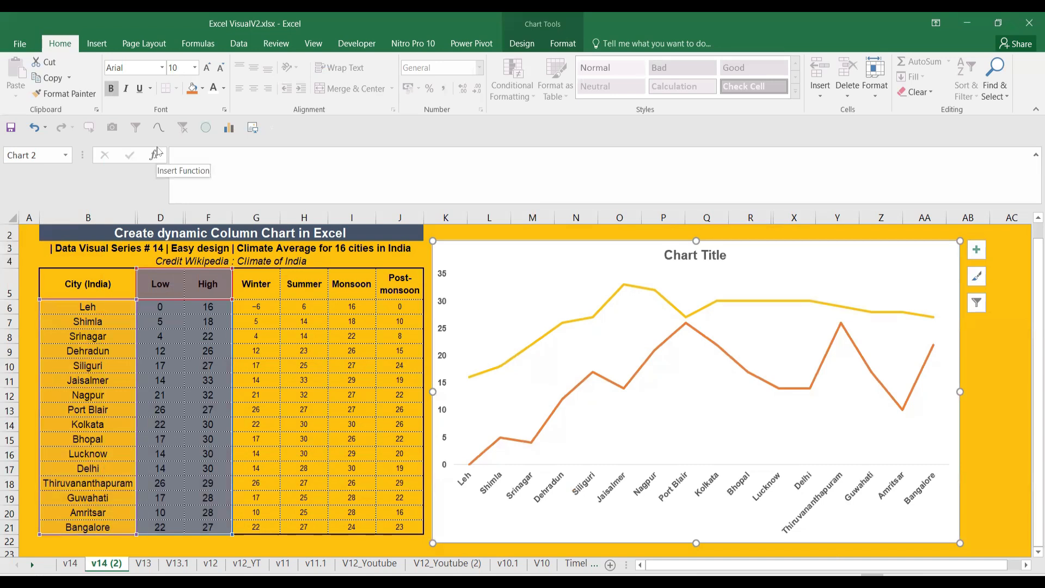
left_click(977, 251)
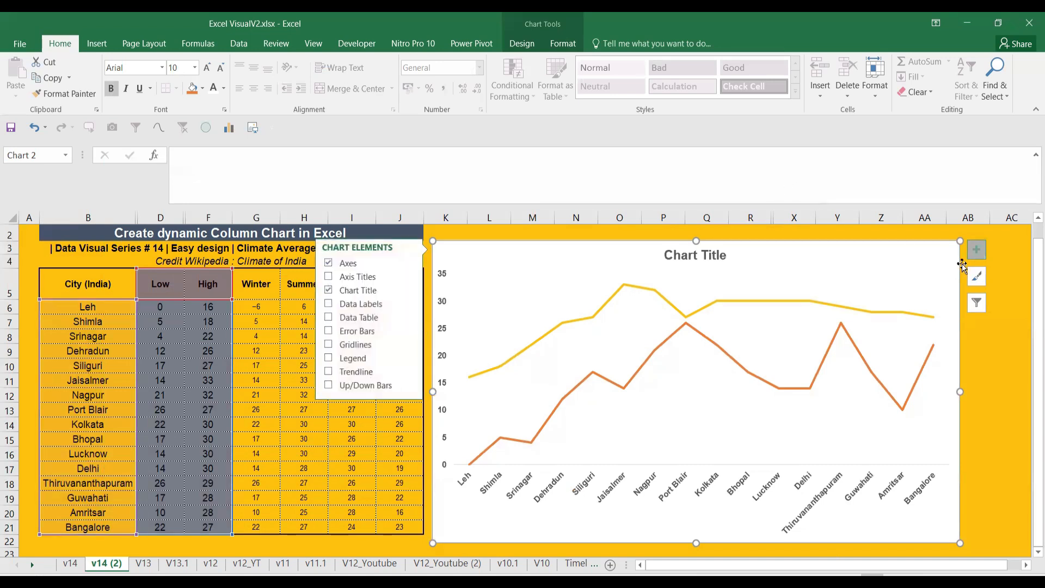
left_click(329, 304)
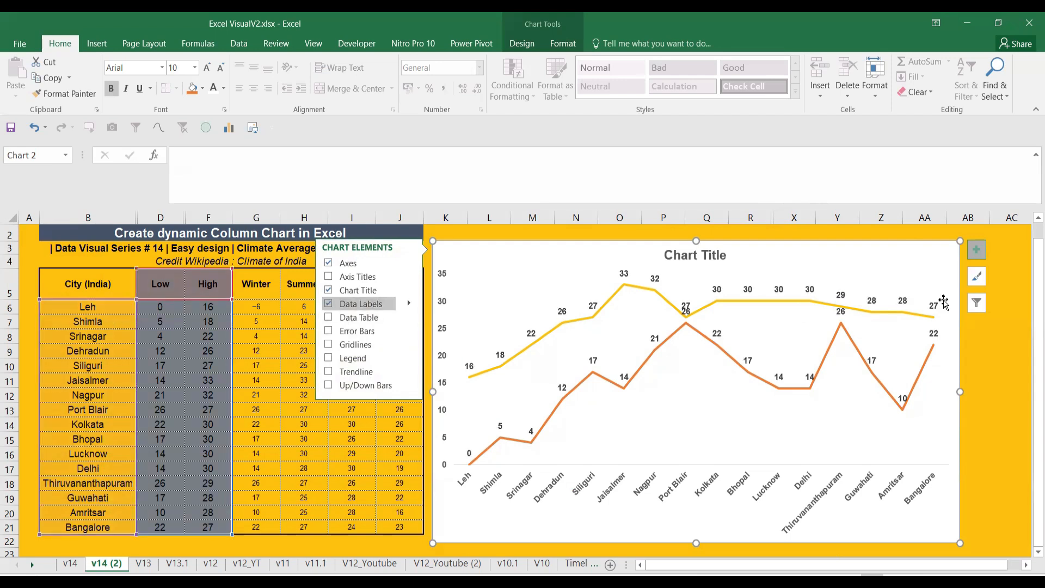
Link the chart title to the sheet heading in cell B2
left_click(700, 255)
triple_click(700, 254)
left_click(437, 181)
type("=")
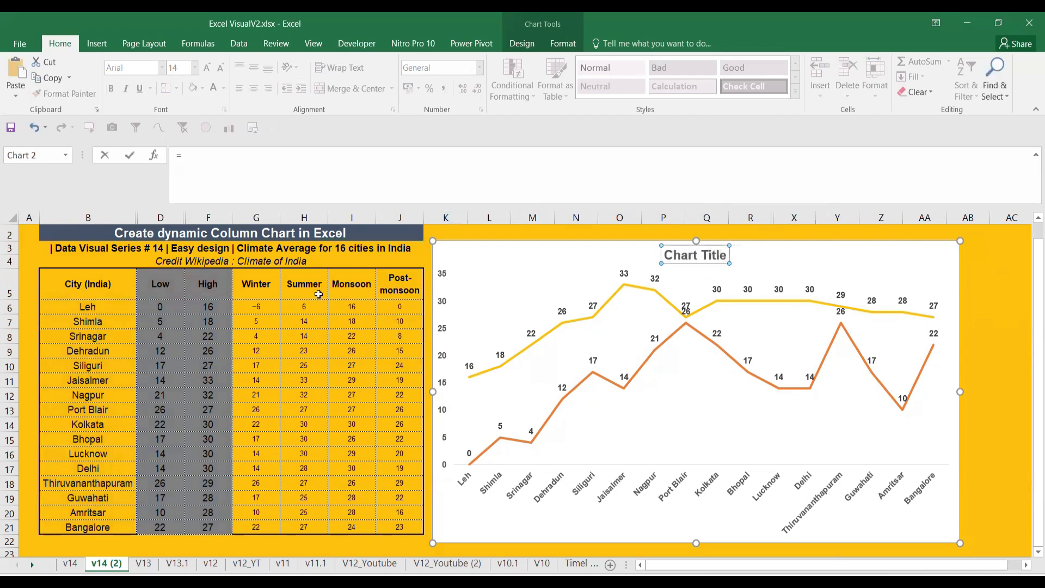
left_click(308, 233)
key("Return")
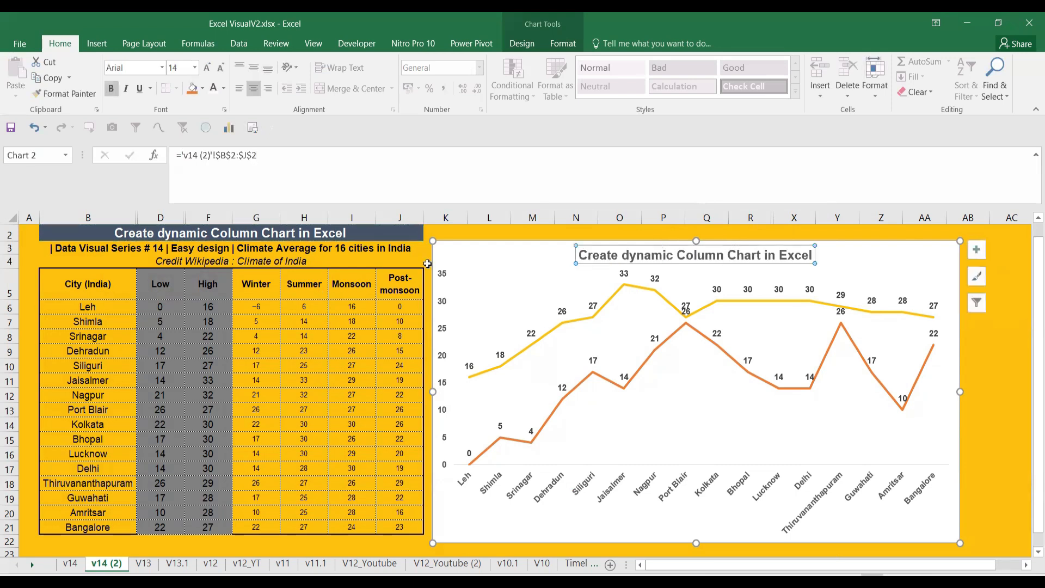
left_click(983, 454)
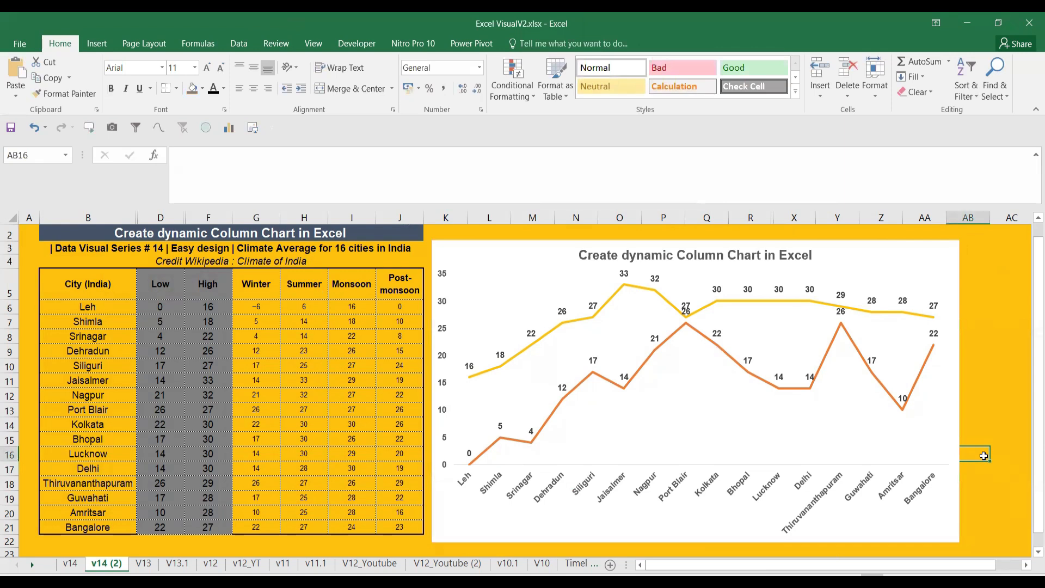
Add Up/Down Bars joining each city's Low and High points
left_click(929, 320)
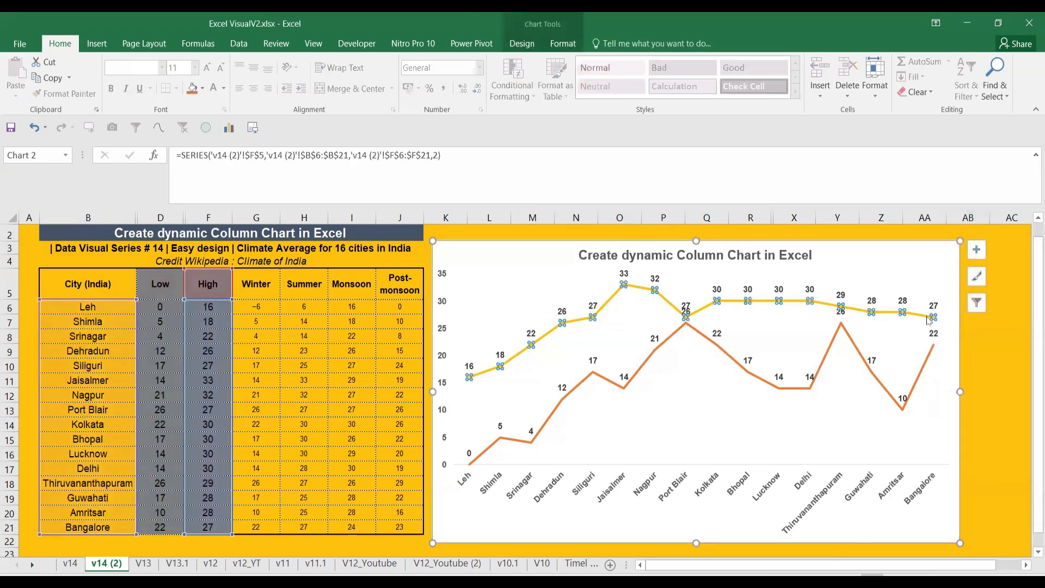
left_click(949, 451)
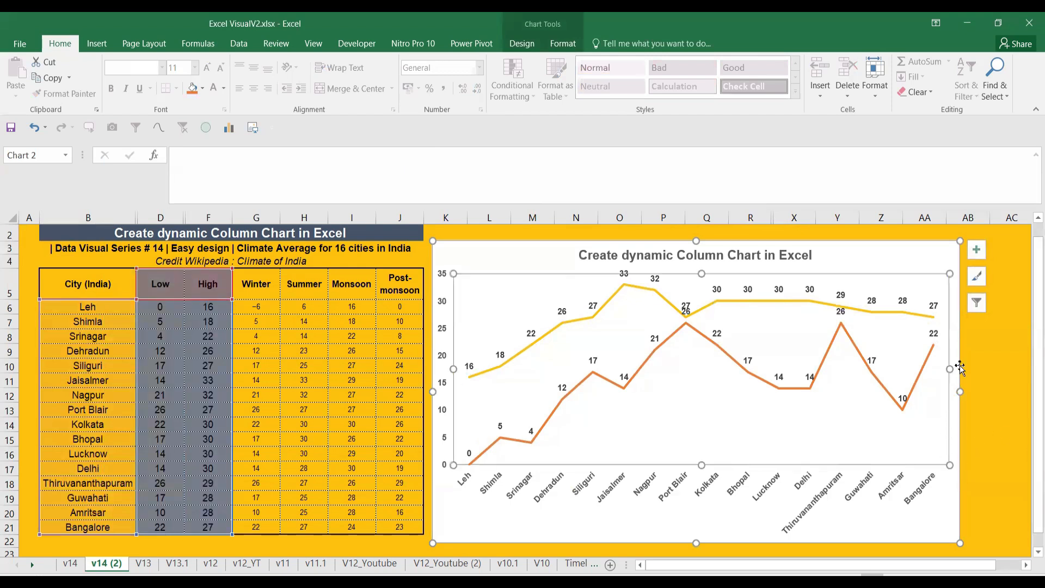
left_click(977, 250)
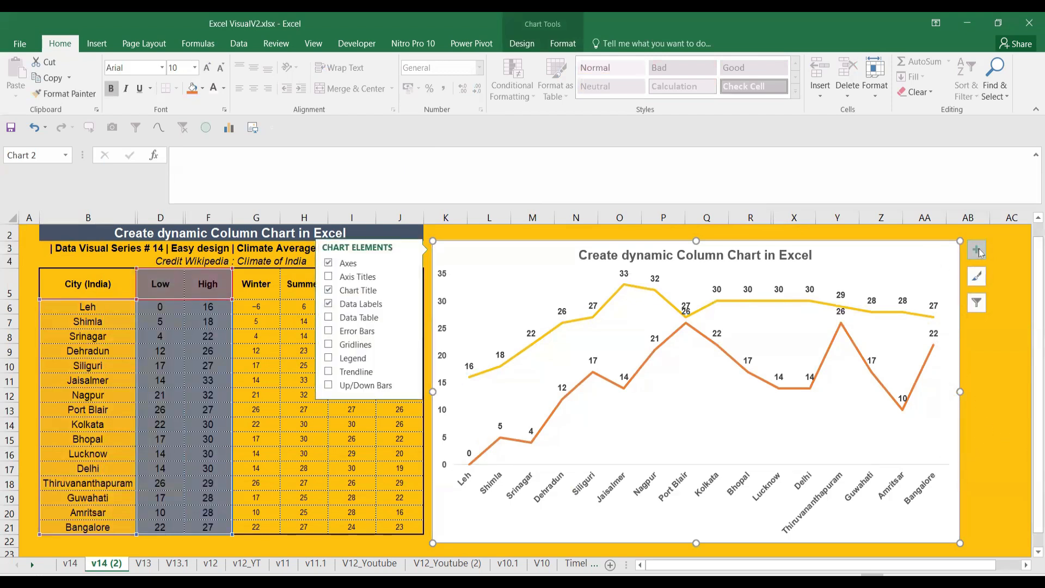
left_click(370, 390)
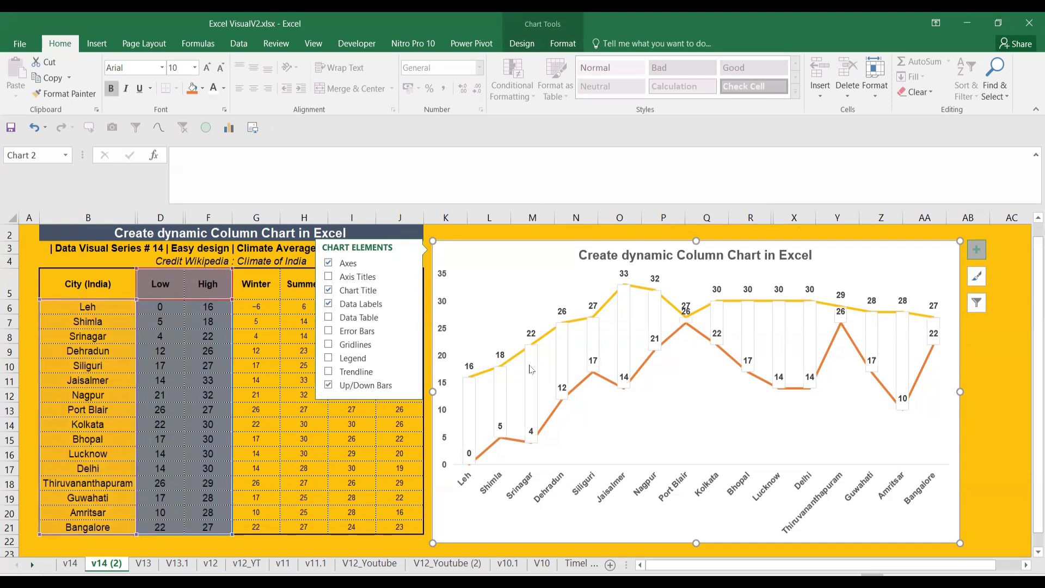
left_click(985, 395)
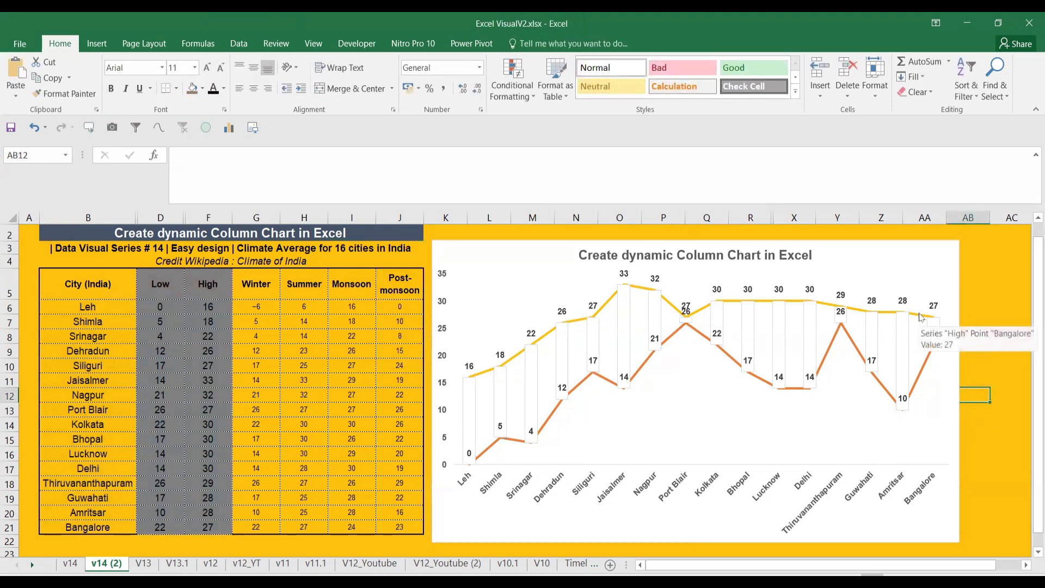
Set the High series line to No Outline
left_click(920, 320)
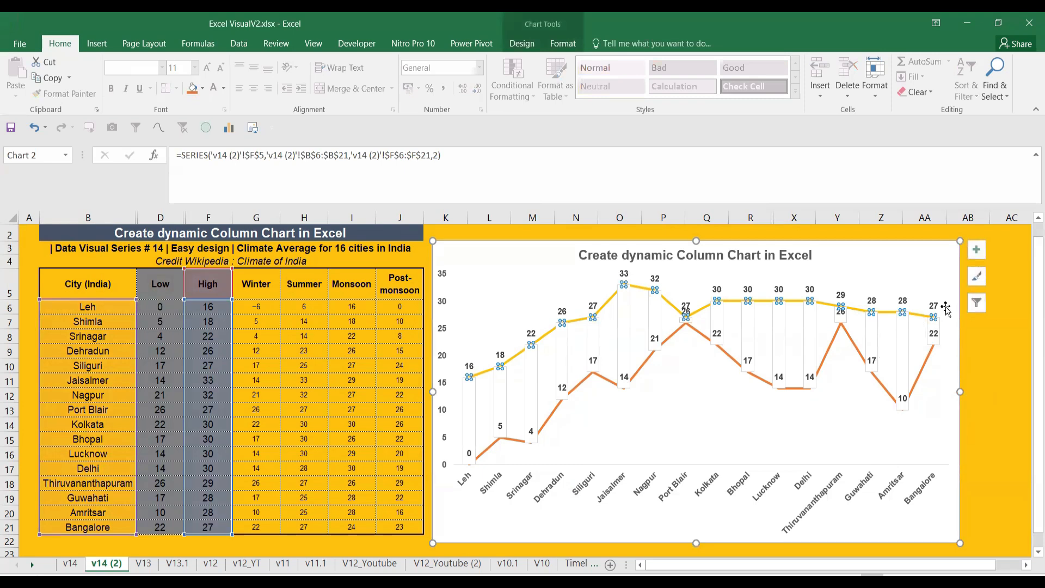
left_click(919, 315)
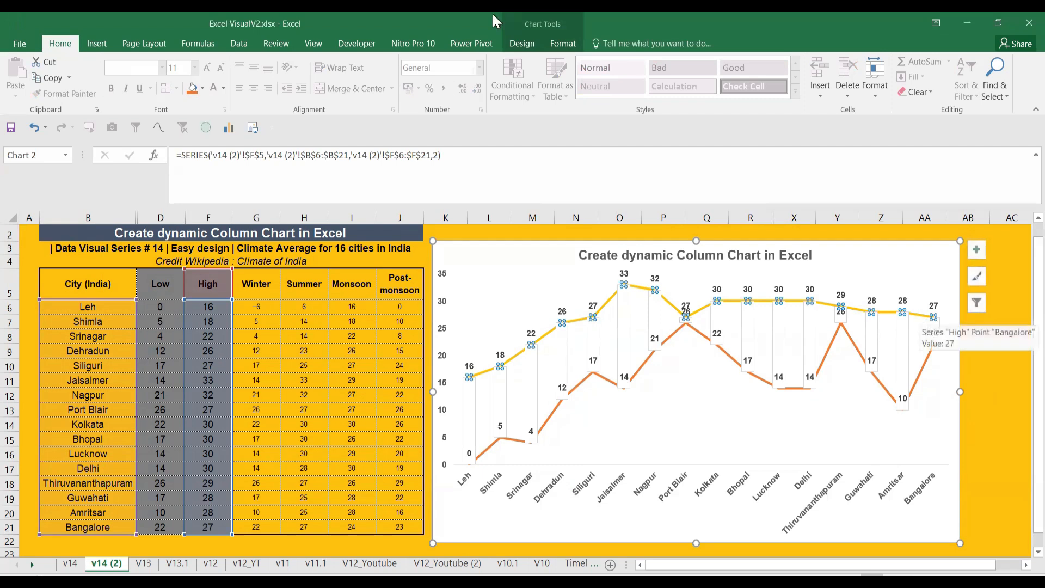
left_click(562, 44)
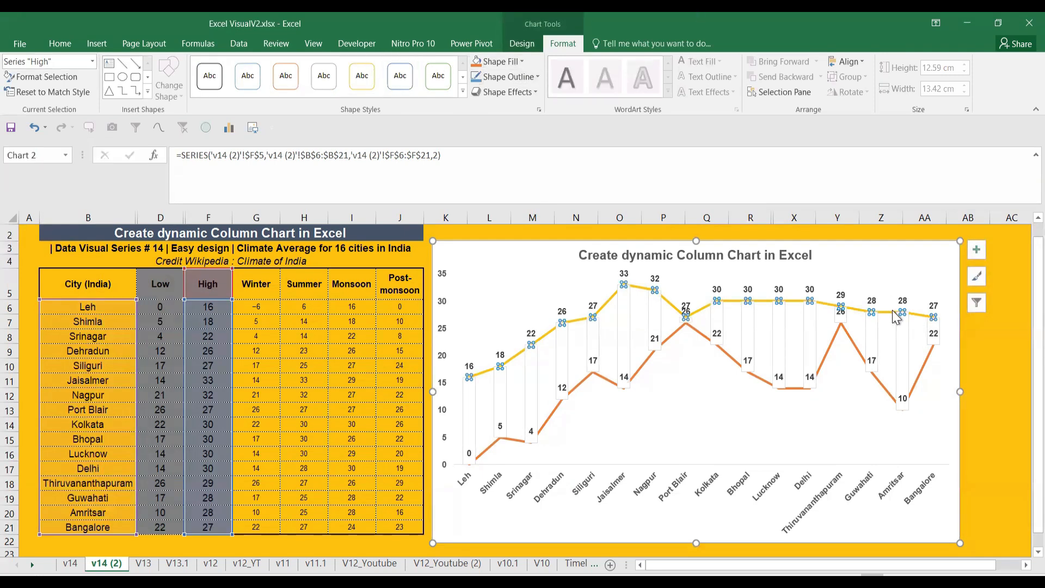
left_click(527, 78)
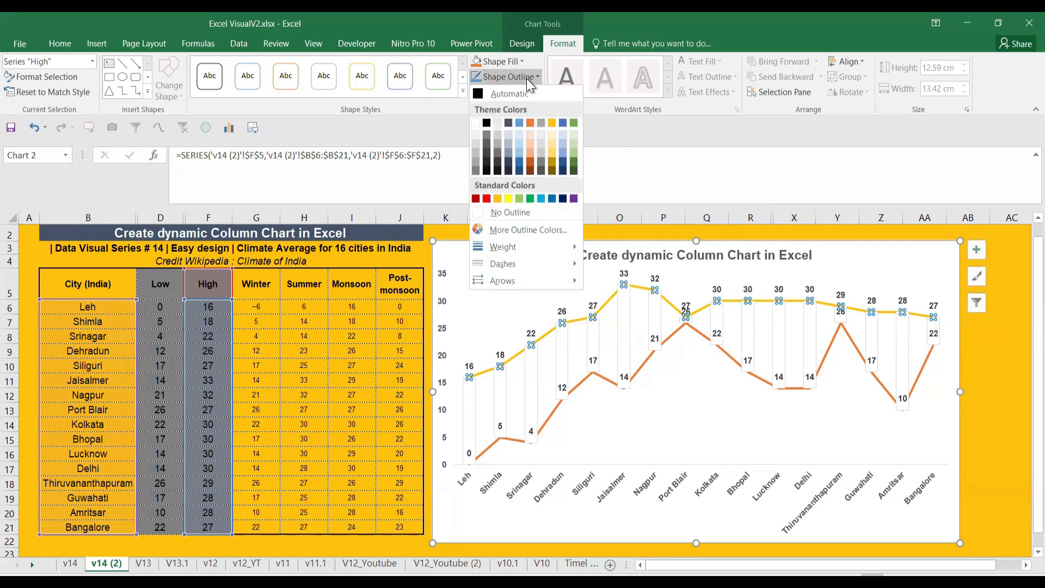
left_click(521, 214)
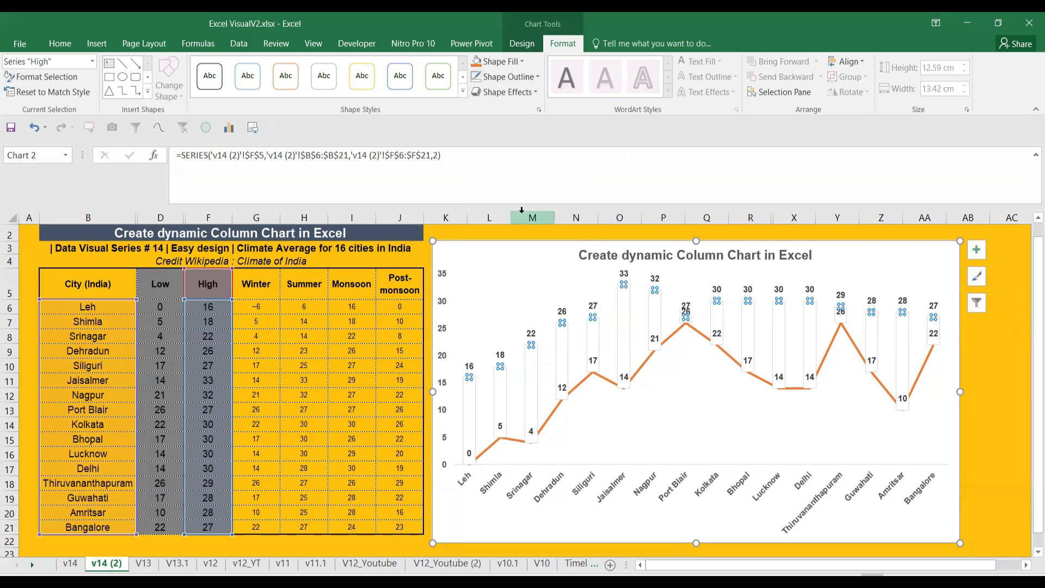
left_click(1005, 391)
Set the Low series line to No Outline, leaving only floating bars
left_click(925, 358)
left_click(925, 357)
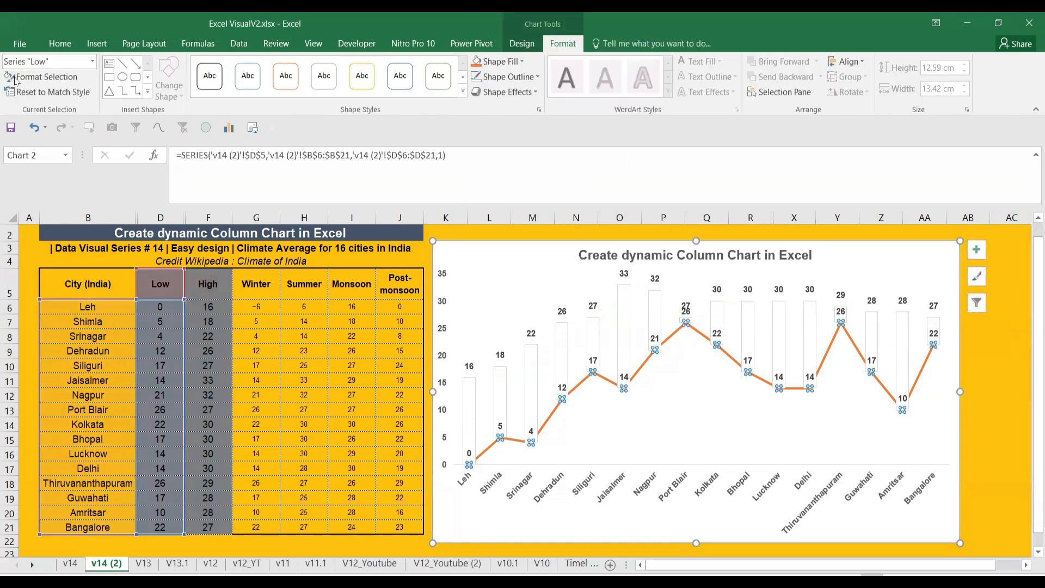
left_click(92, 62)
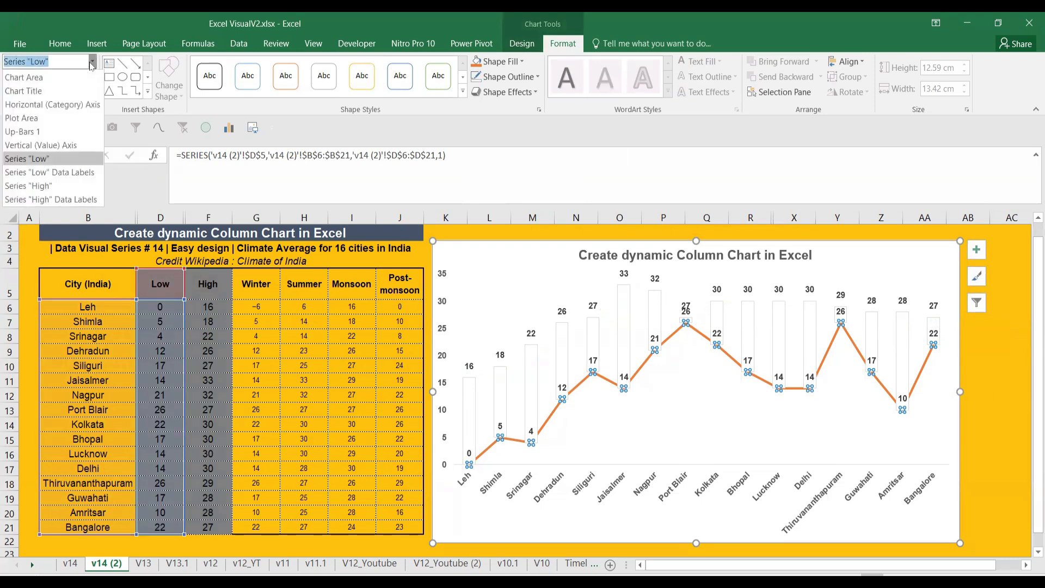
left_click(91, 63)
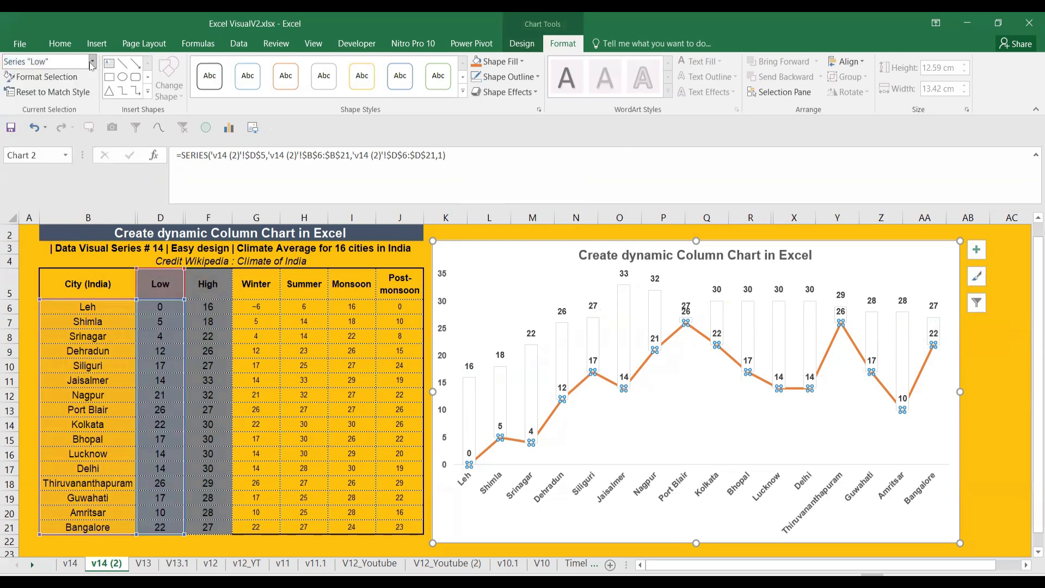
left_click(476, 80)
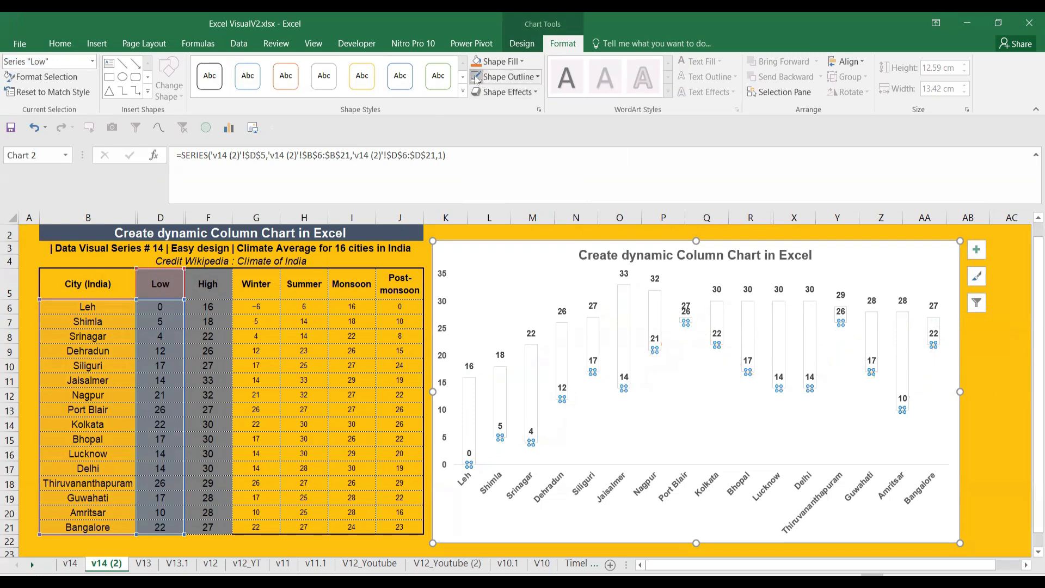
left_click(973, 380)
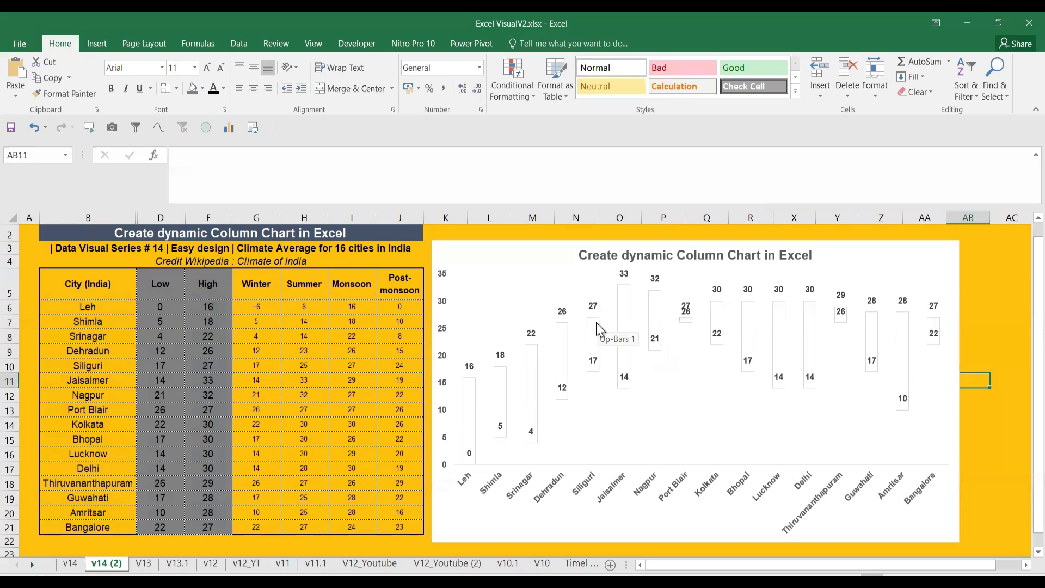
Apply the second Chart Style for a grey gradient with round orange and yellow labels
left_click(885, 273)
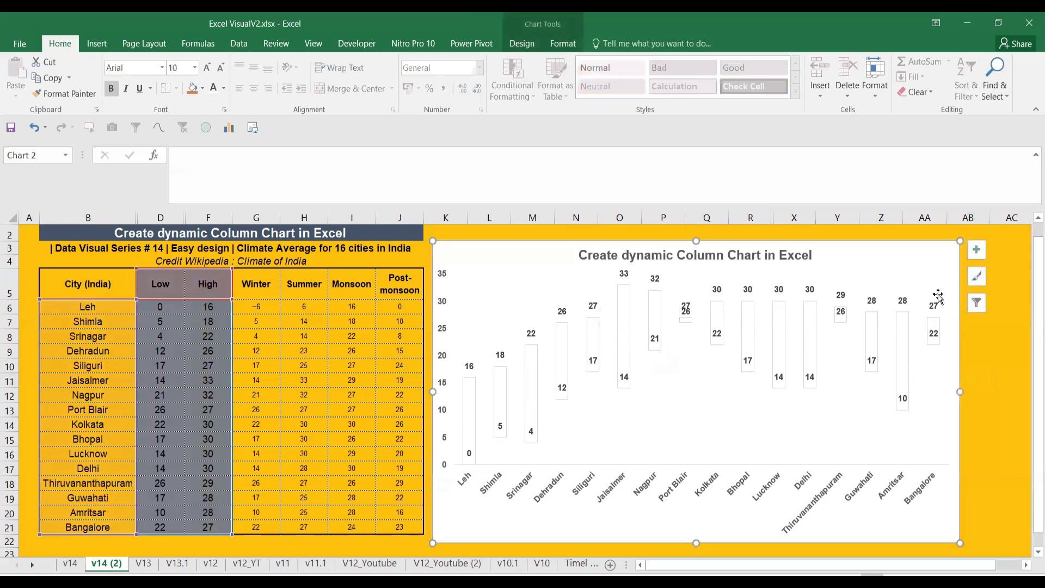
left_click(72, 564)
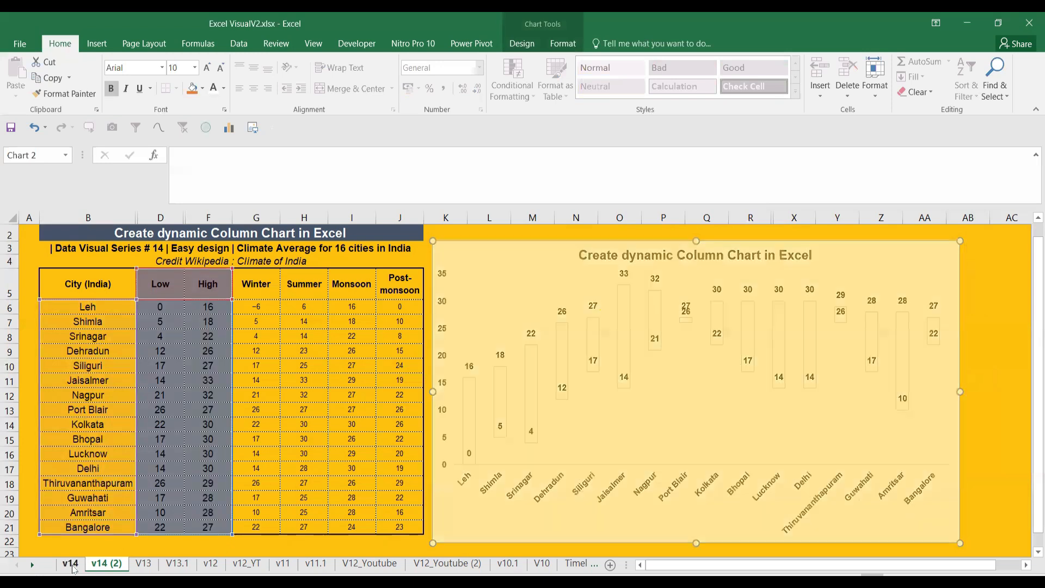
left_click(106, 563)
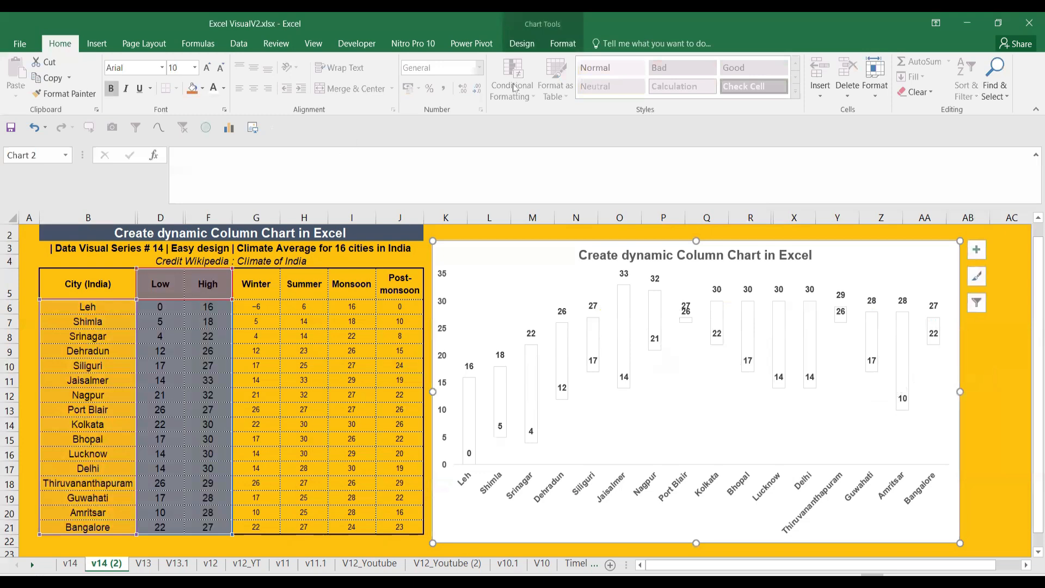
left_click(563, 45)
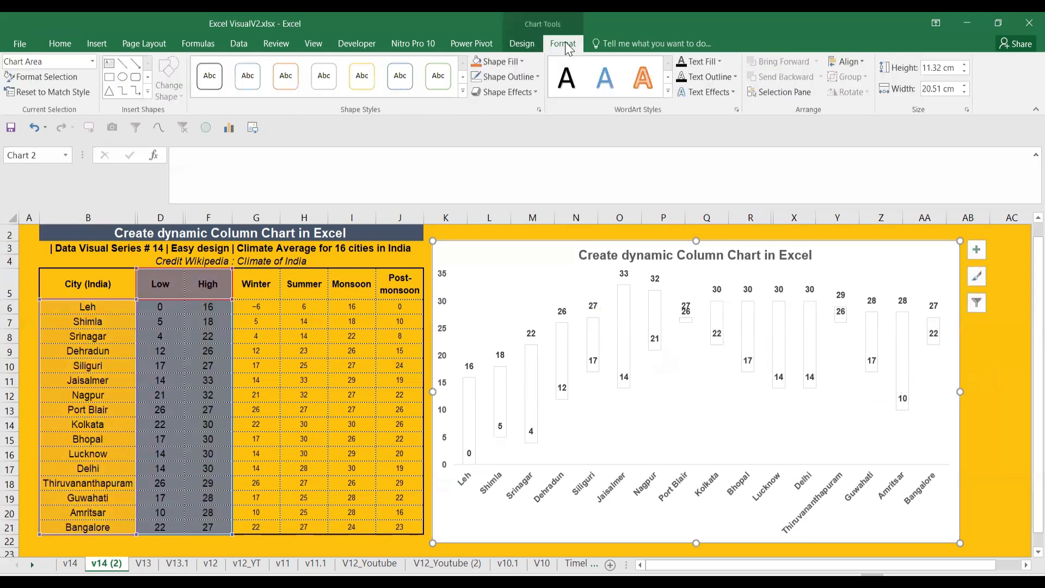
left_click(523, 43)
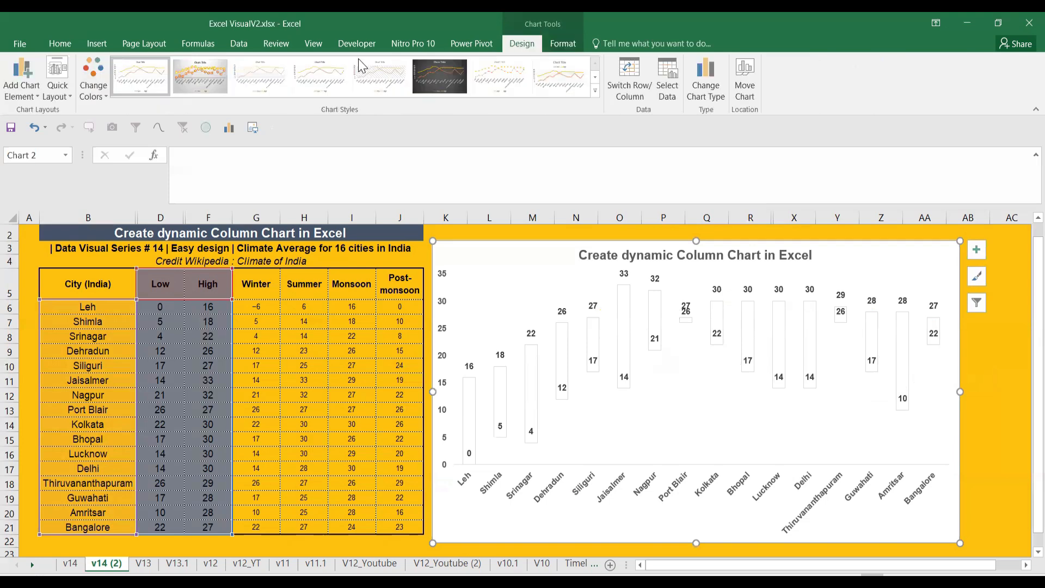
left_click(203, 87)
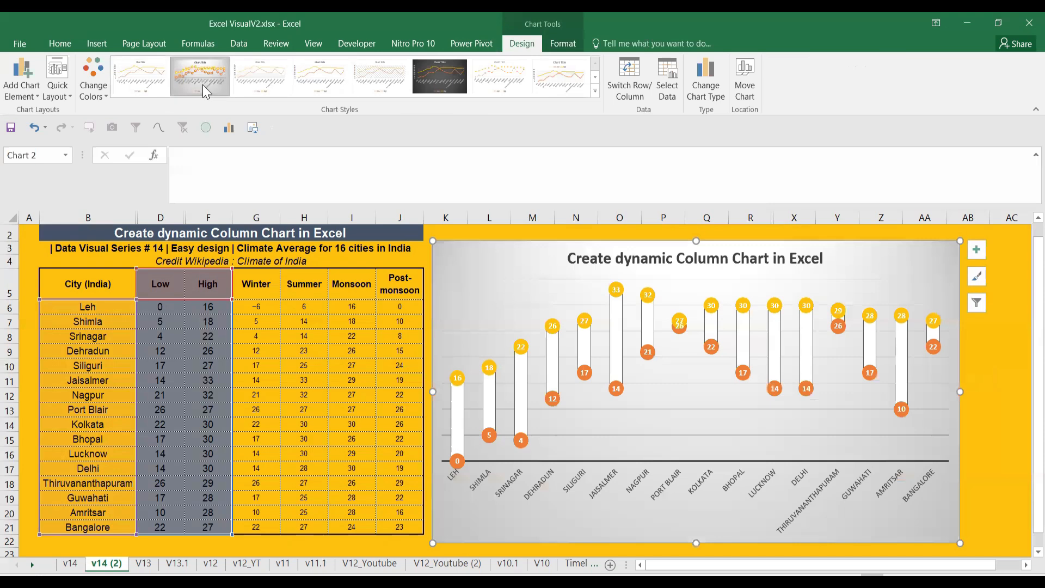
key("Escape")
left_click(938, 383)
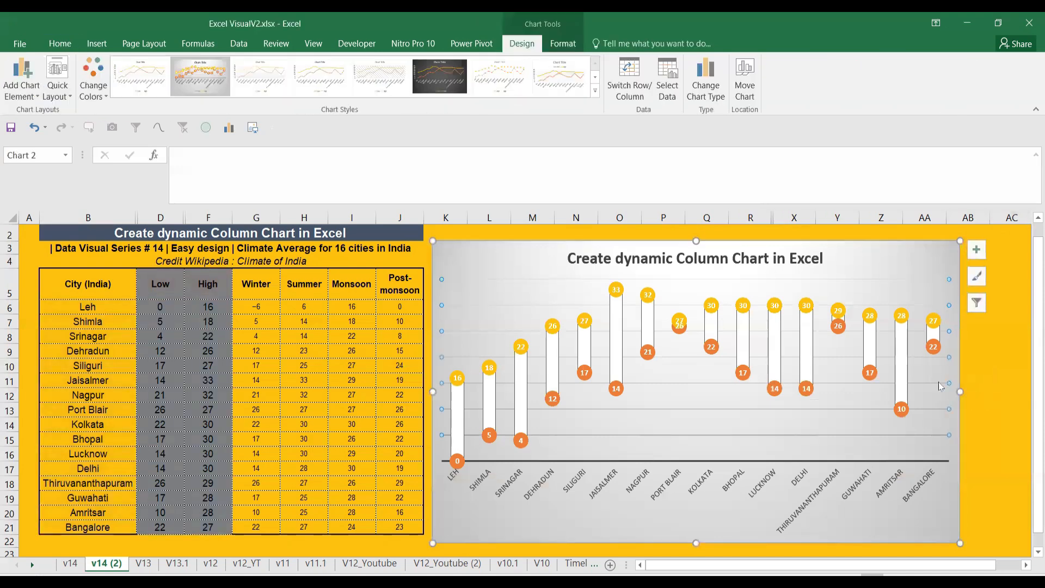
key("Escape")
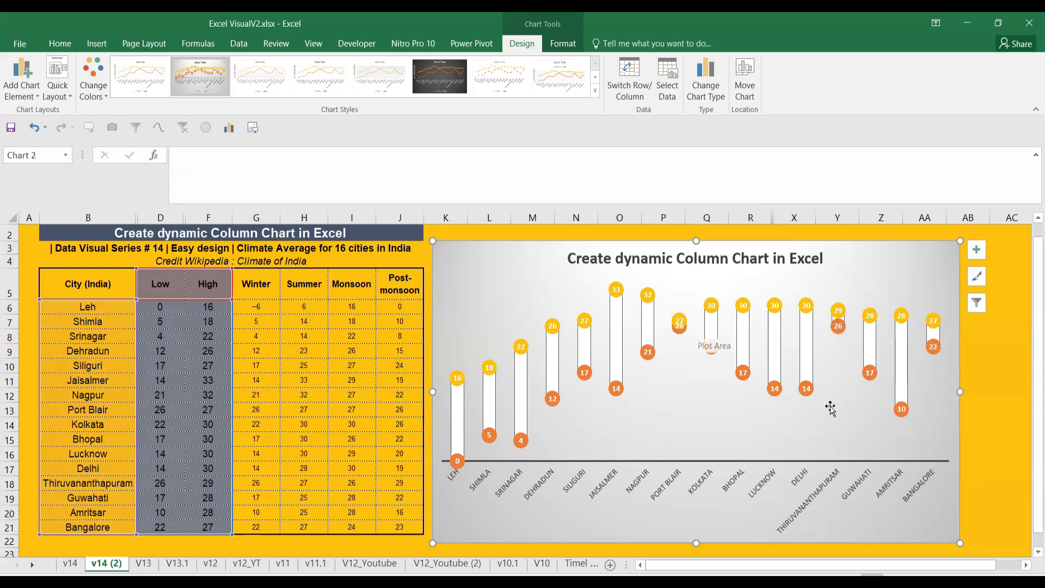
Copy the styled chart and paste a duplicate at cell K23 below the original
left_click(1007, 436)
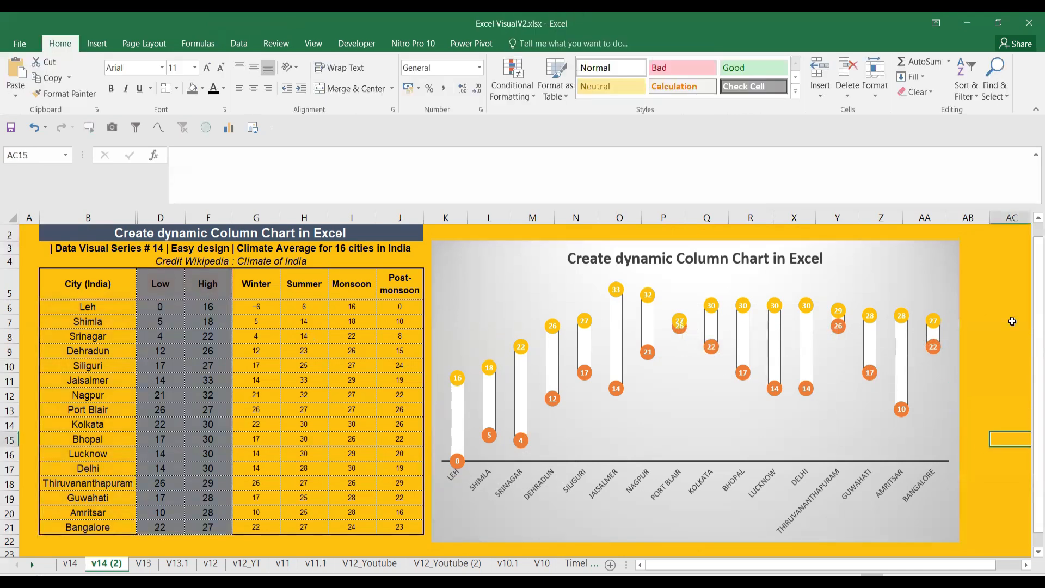
left_click(820, 540)
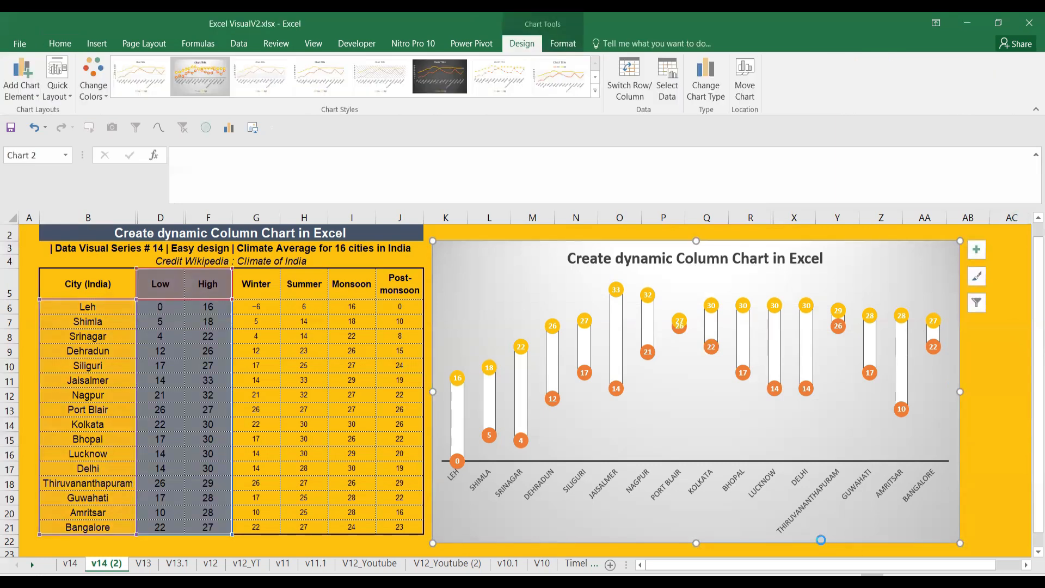
scroll(771, 498, "up", 1)
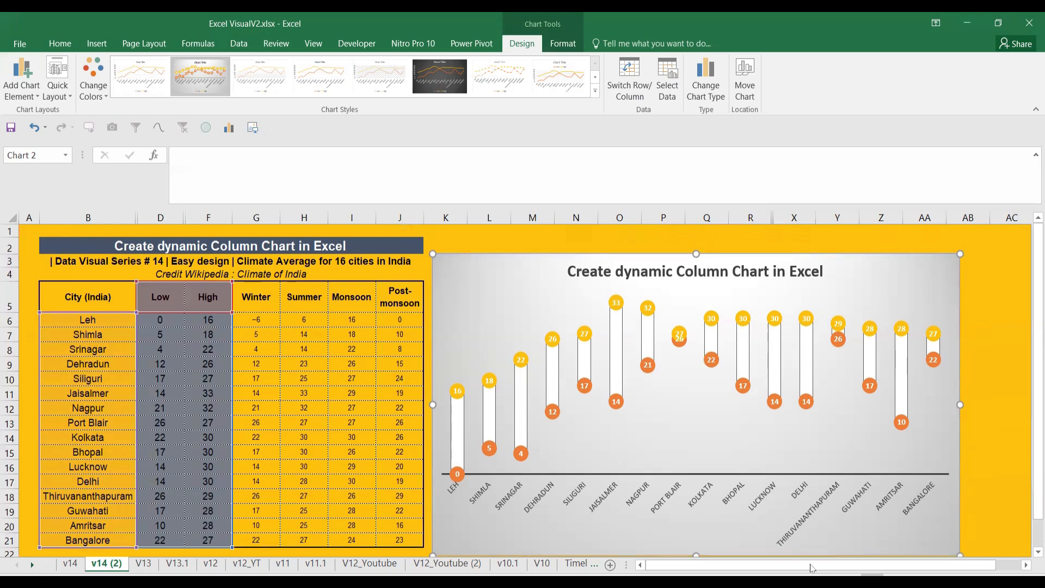
scroll(889, 454, "right", 1)
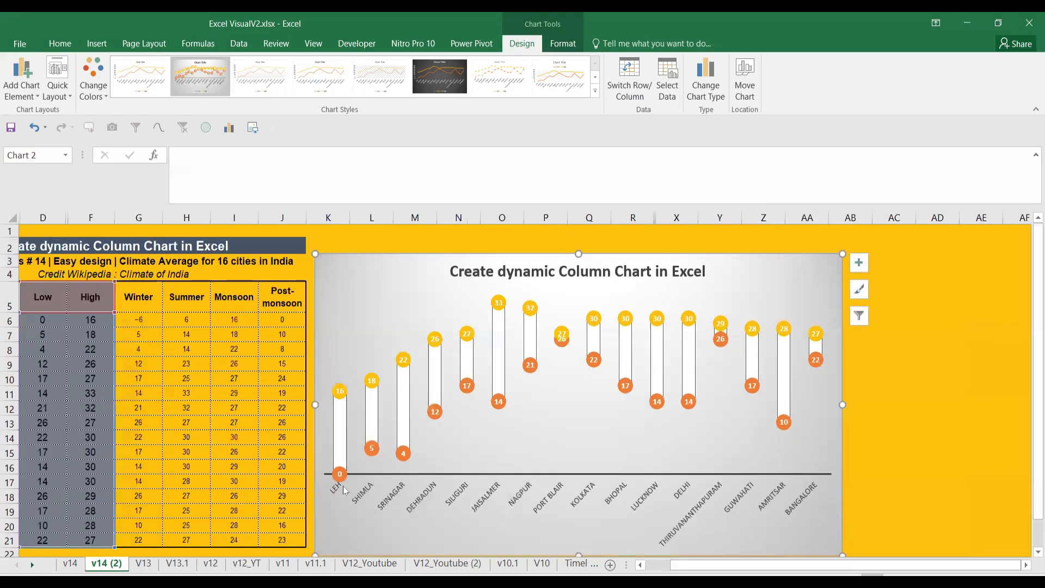
left_click_drag(1032, 316, 1031, 340)
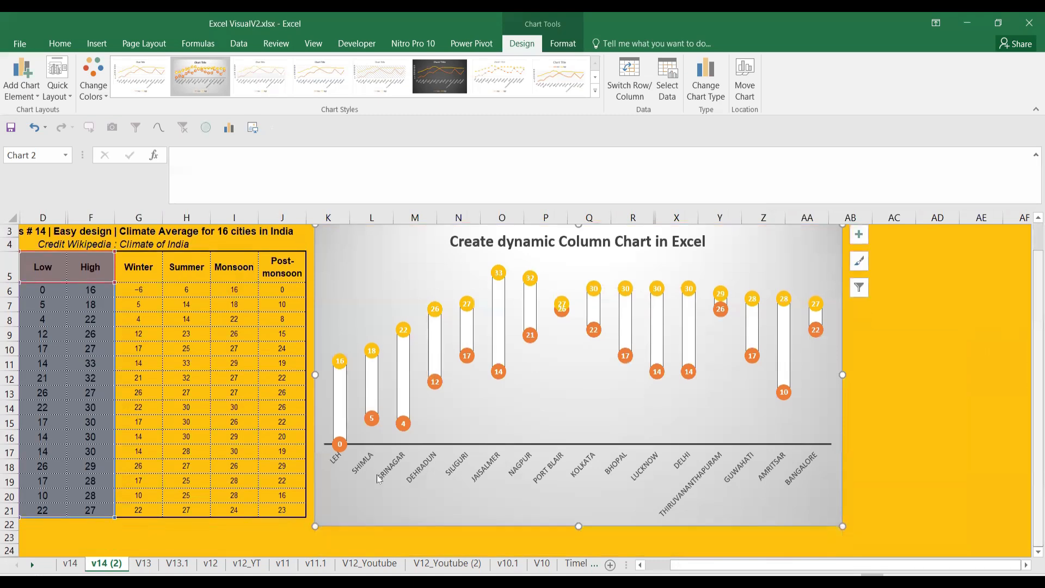
key("ctrl+c")
left_click(335, 541)
key("ctrl+v")
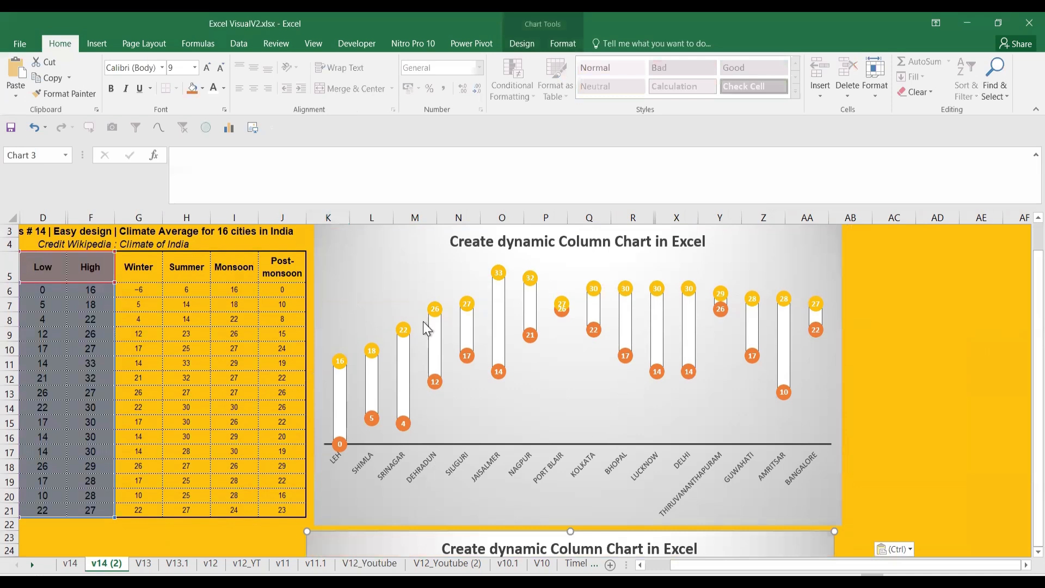
left_click(798, 245)
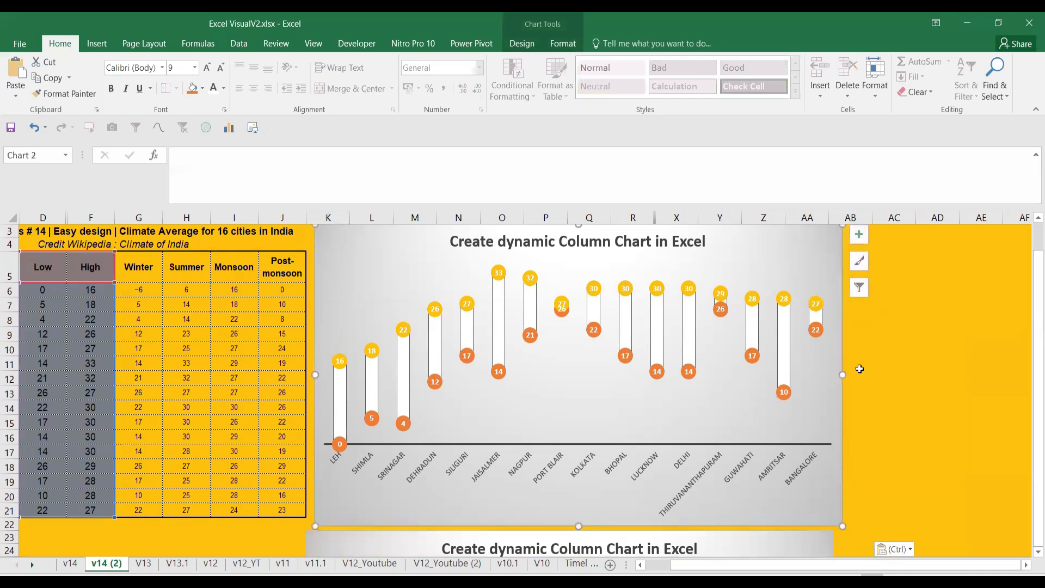
left_click_drag(1032, 359, 1032, 478)
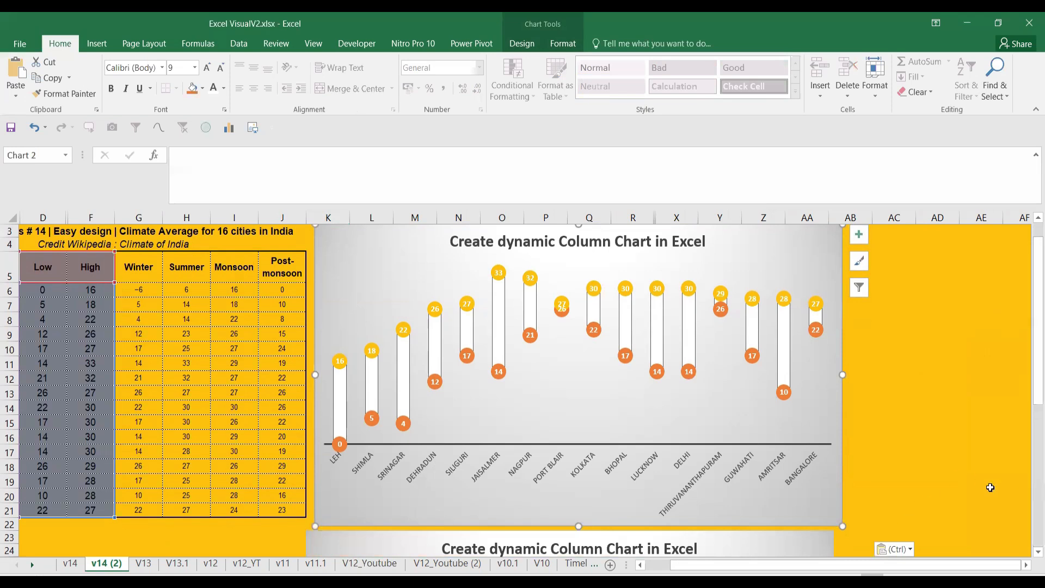
left_click(1035, 552)
scroll(1029, 553, "down", 4)
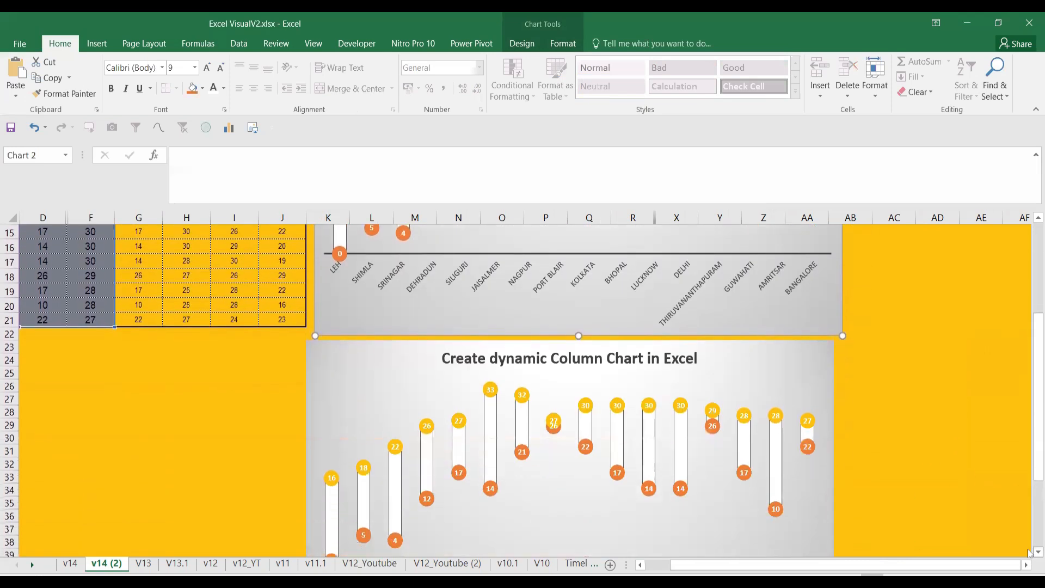
Fill the lower chart's area with the four-trees Climate of India picture
left_click(823, 358)
right_click(823, 357)
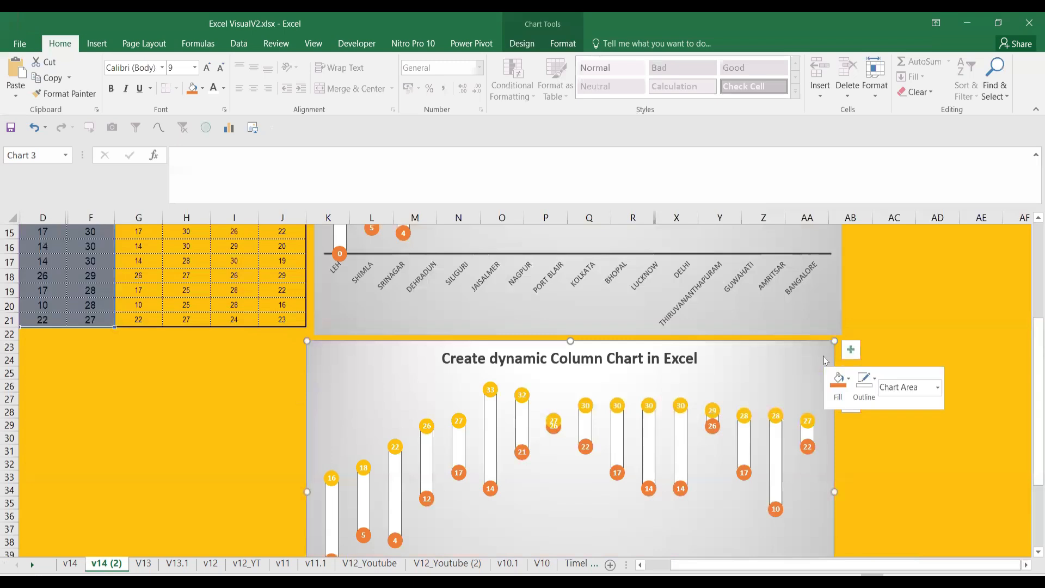
left_click(850, 327)
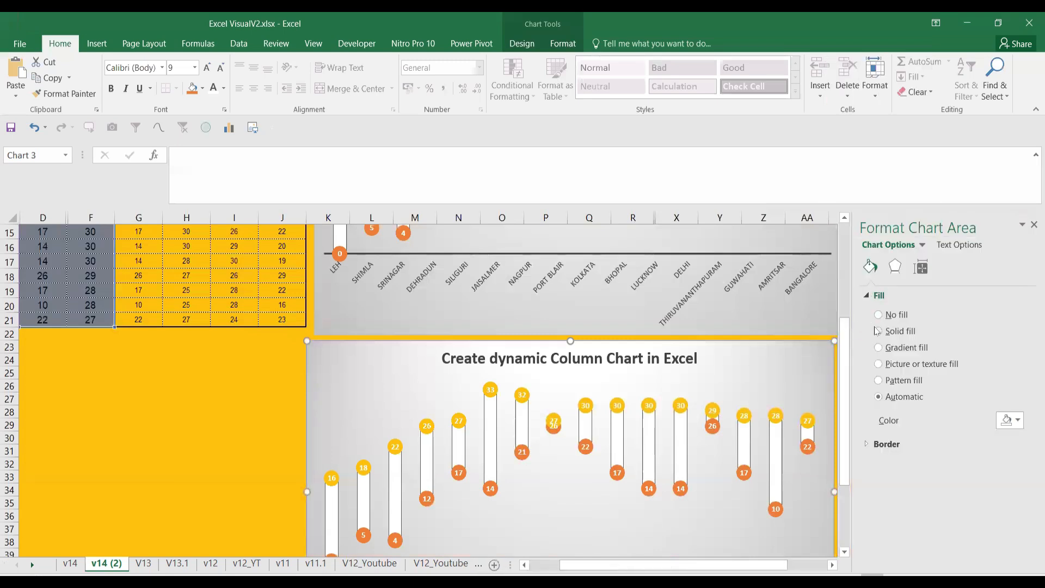
left_click(878, 331)
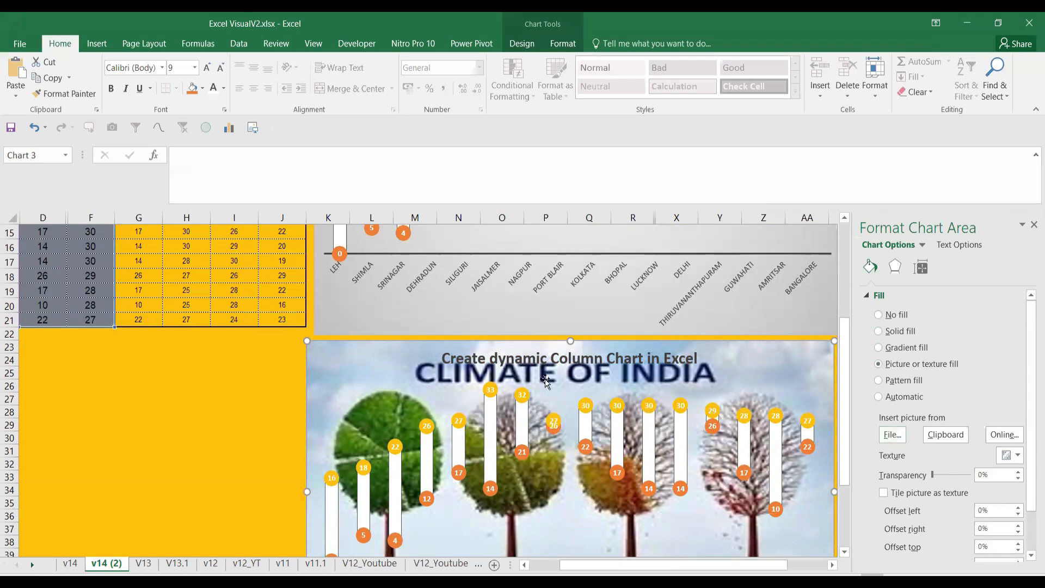
scroll(553, 454, "down", 1)
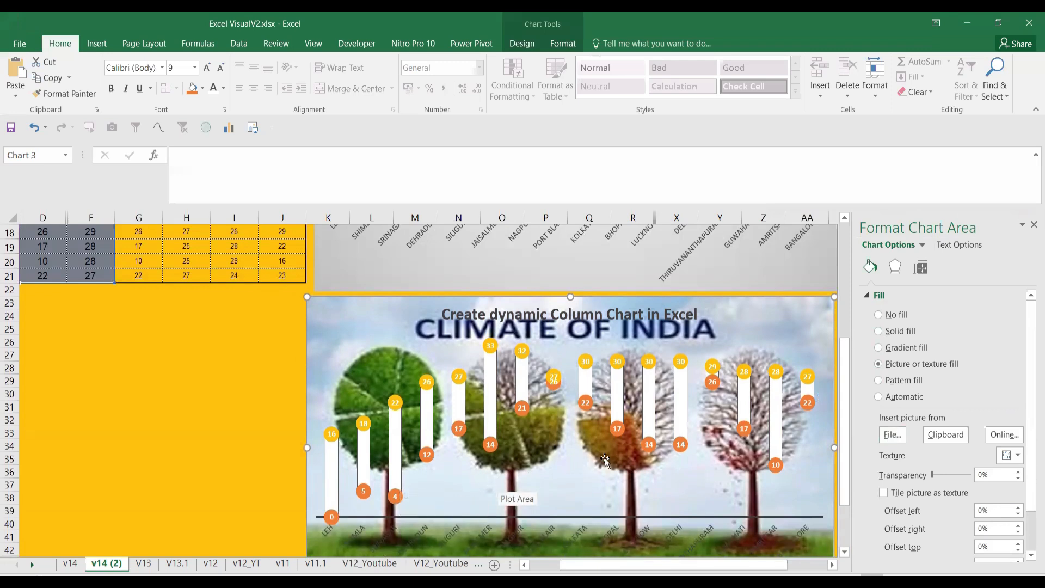
left_click(1034, 224)
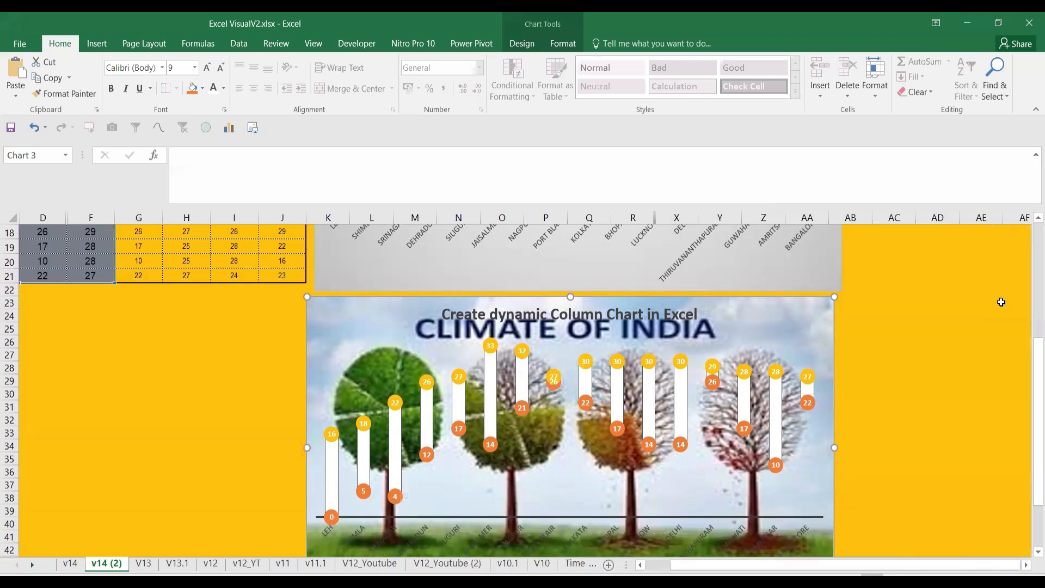
scroll(585, 464, "down", 2)
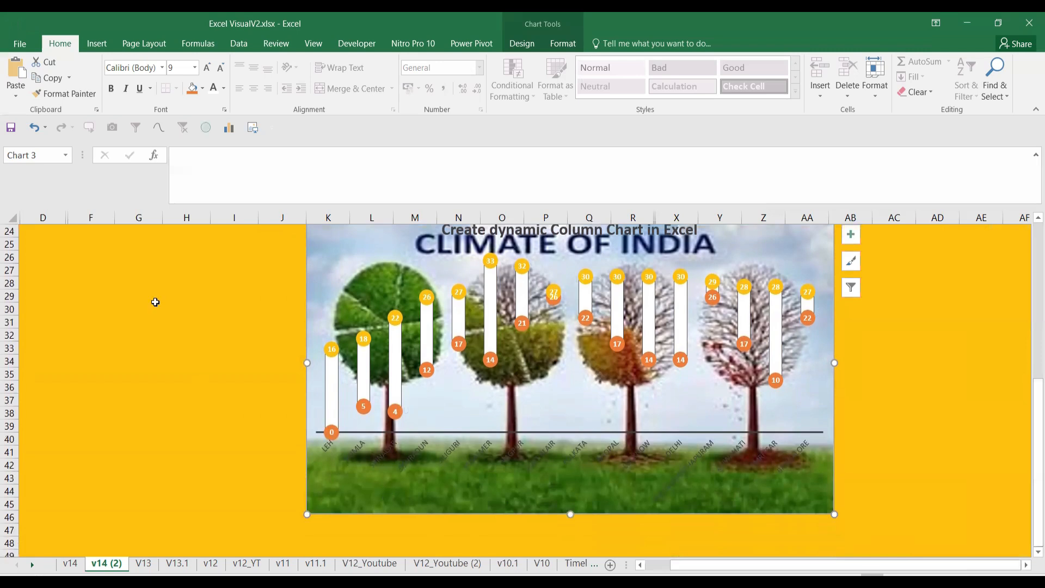
Make the lower chart's city labels white and set its title font colour to Automatic black
left_click(216, 90)
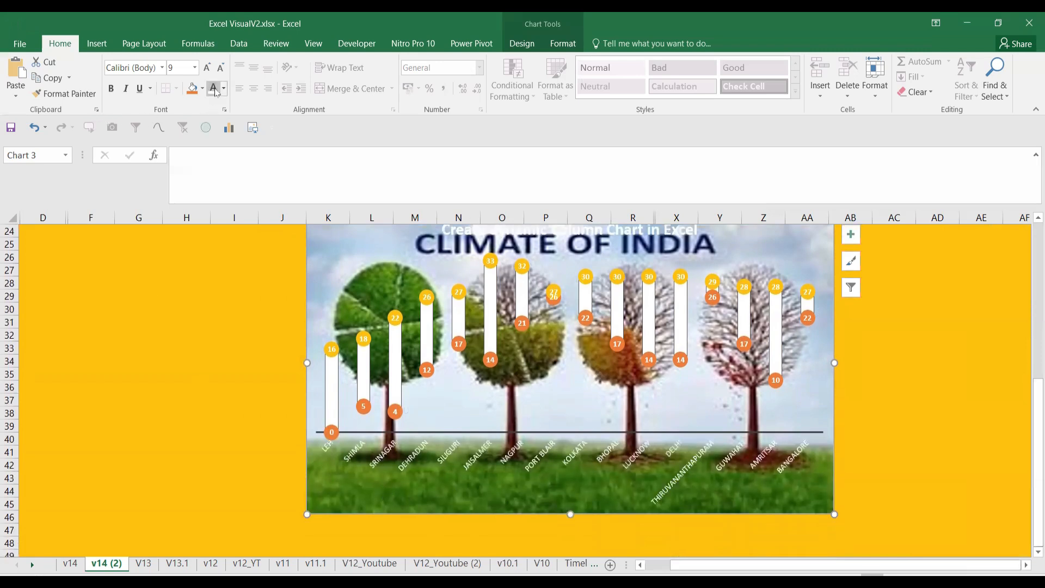
left_click(565, 231)
left_click(223, 88)
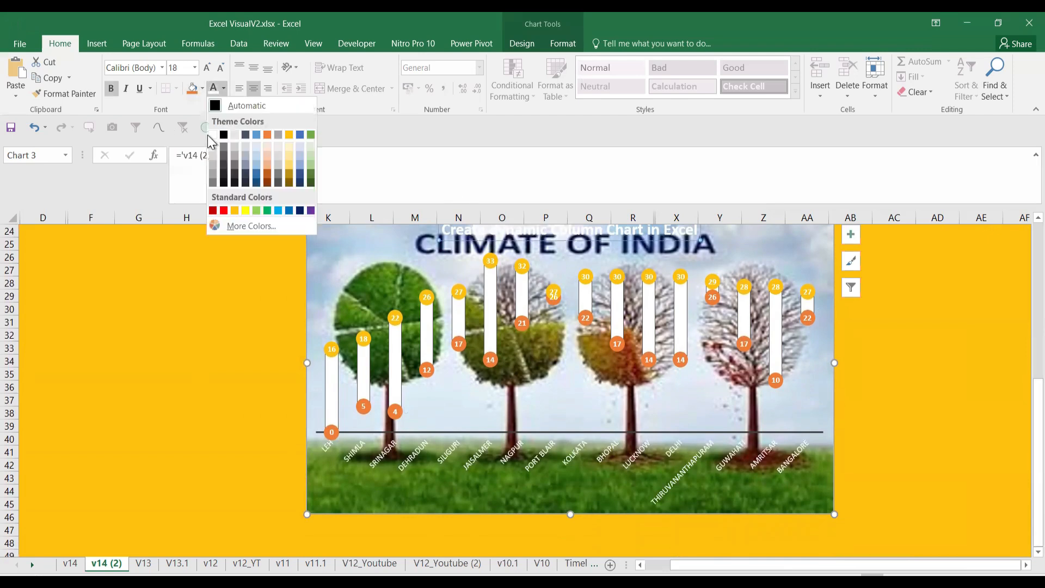
left_click(219, 107)
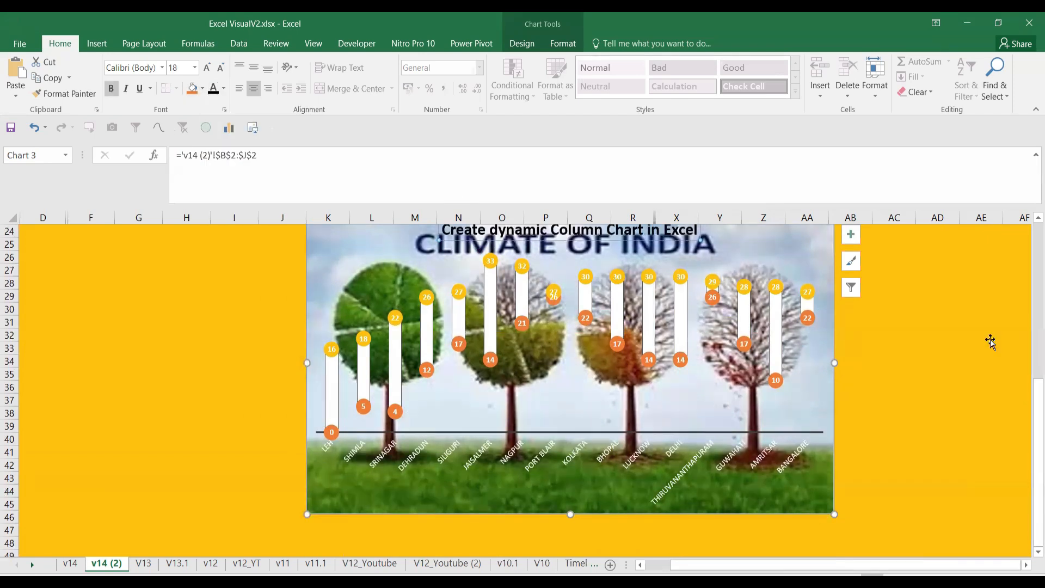
left_click(1001, 373)
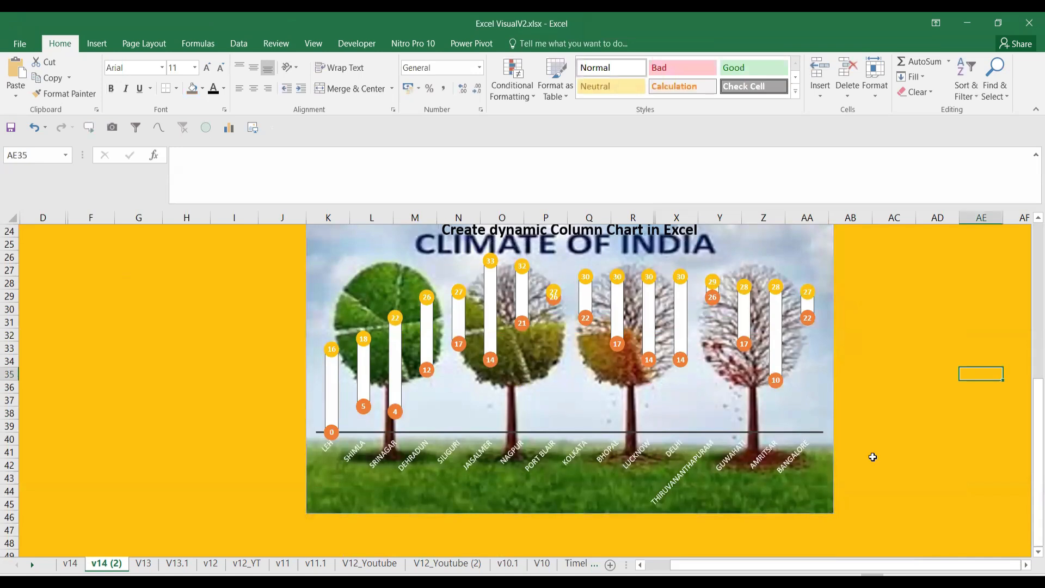
scroll(872, 456, "down", 3)
left_click_drag(1038, 441, 1028, 295)
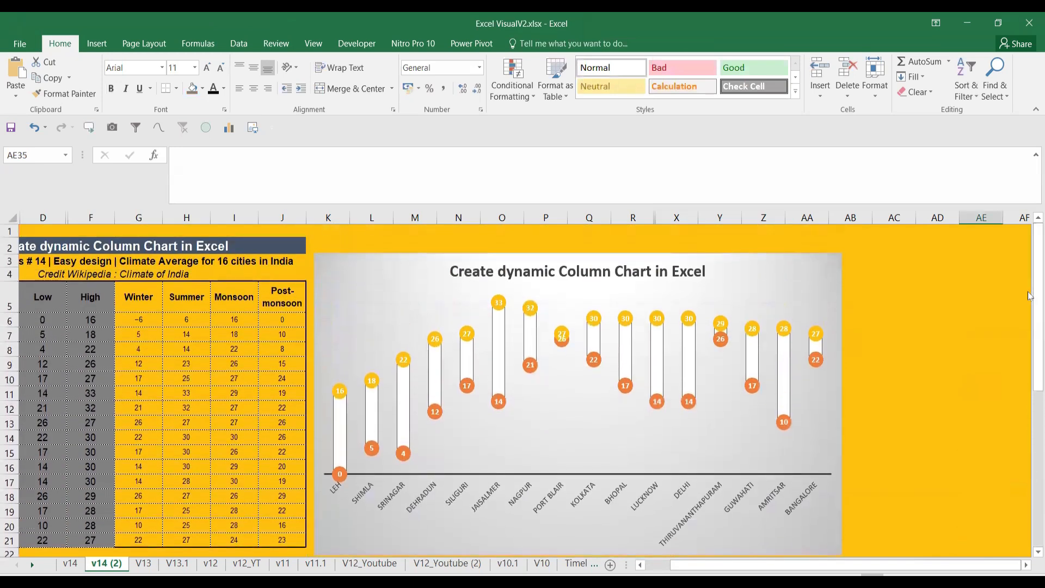
left_click_drag(744, 564, 646, 560)
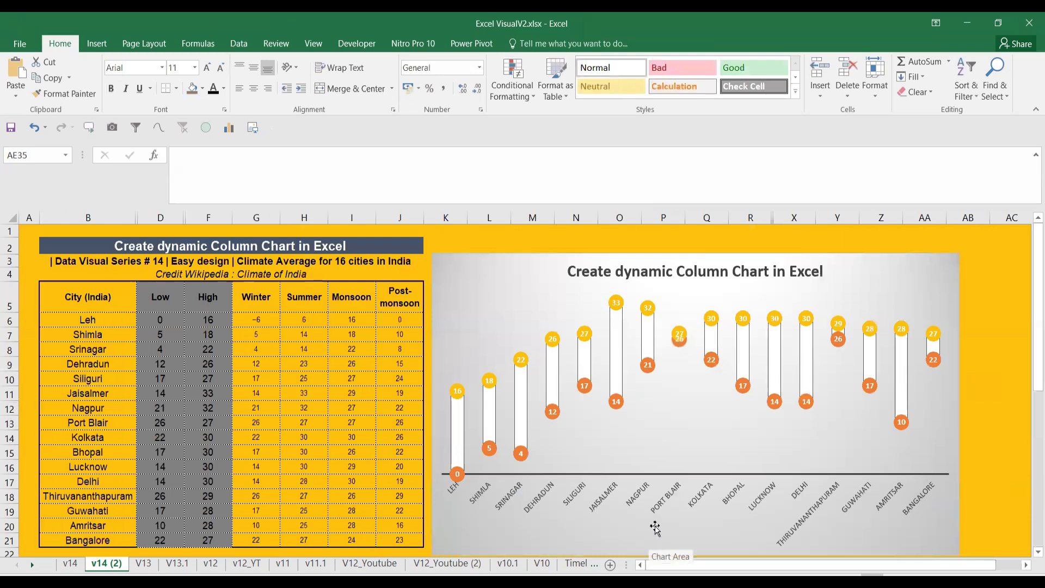